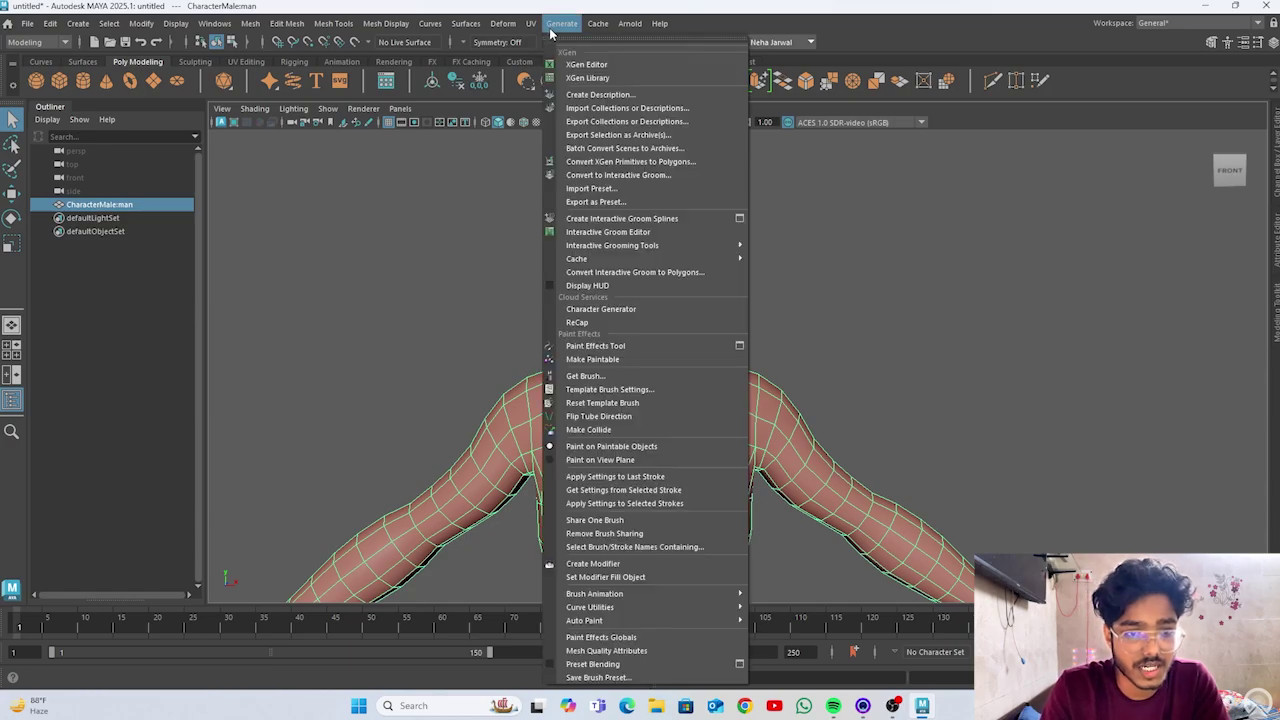
left_click(690, 375)
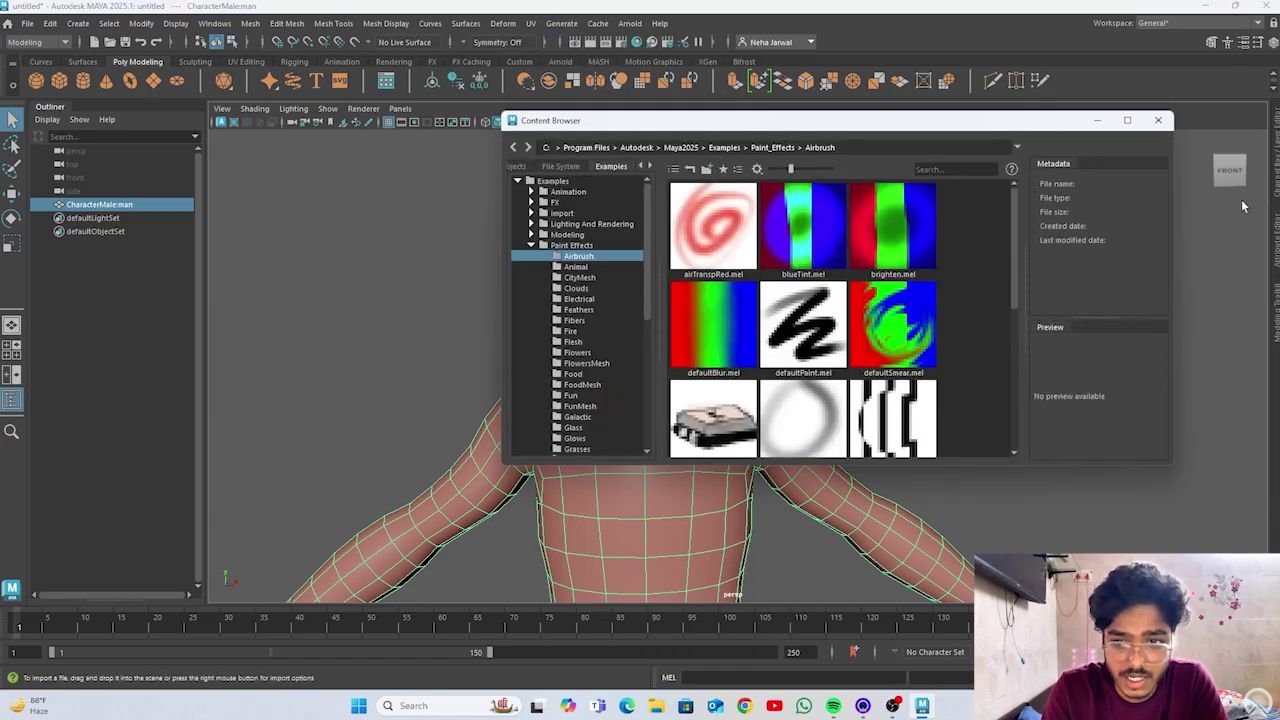
left_click(1175, 108)
scroll(765, 302, "up", 2)
right_click_drag(765, 302, 618, 218, "alt")
left_click_drag(688, 314, 795, 330, "alt")
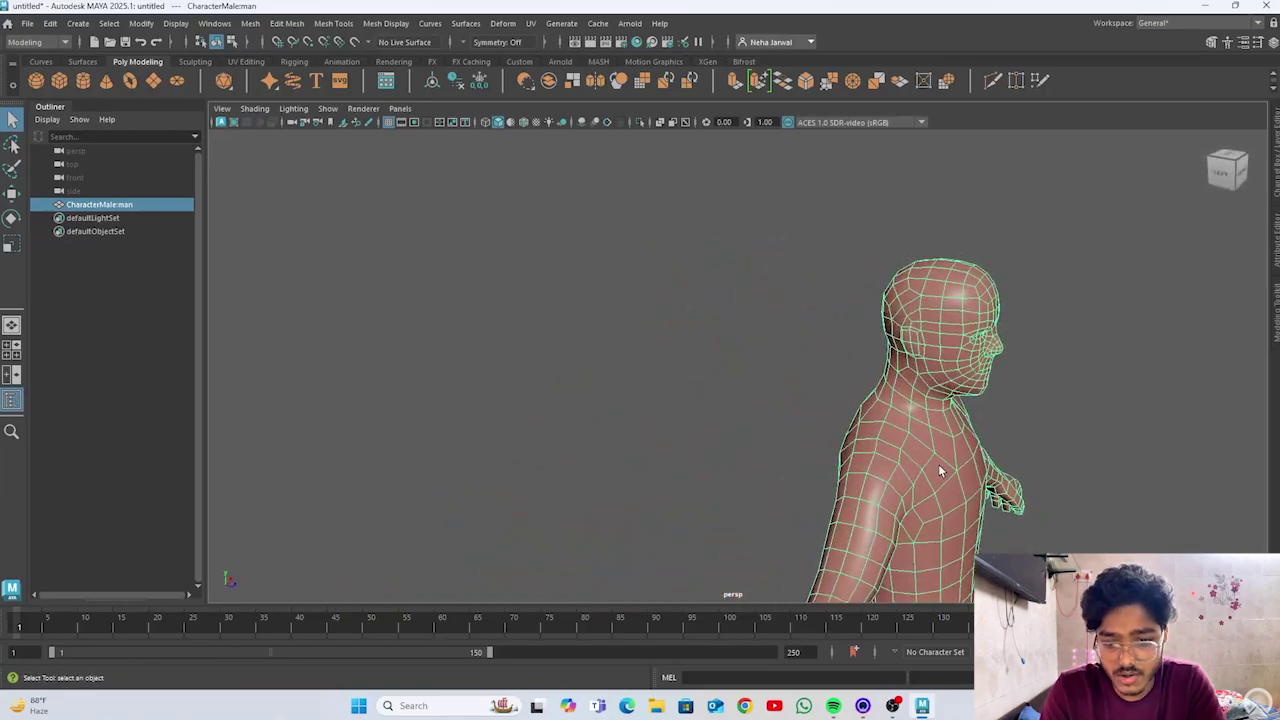
right_click_drag(922, 312, 923, 348)
left_click(930, 470)
left_click(930, 470)
key("shift+slash")
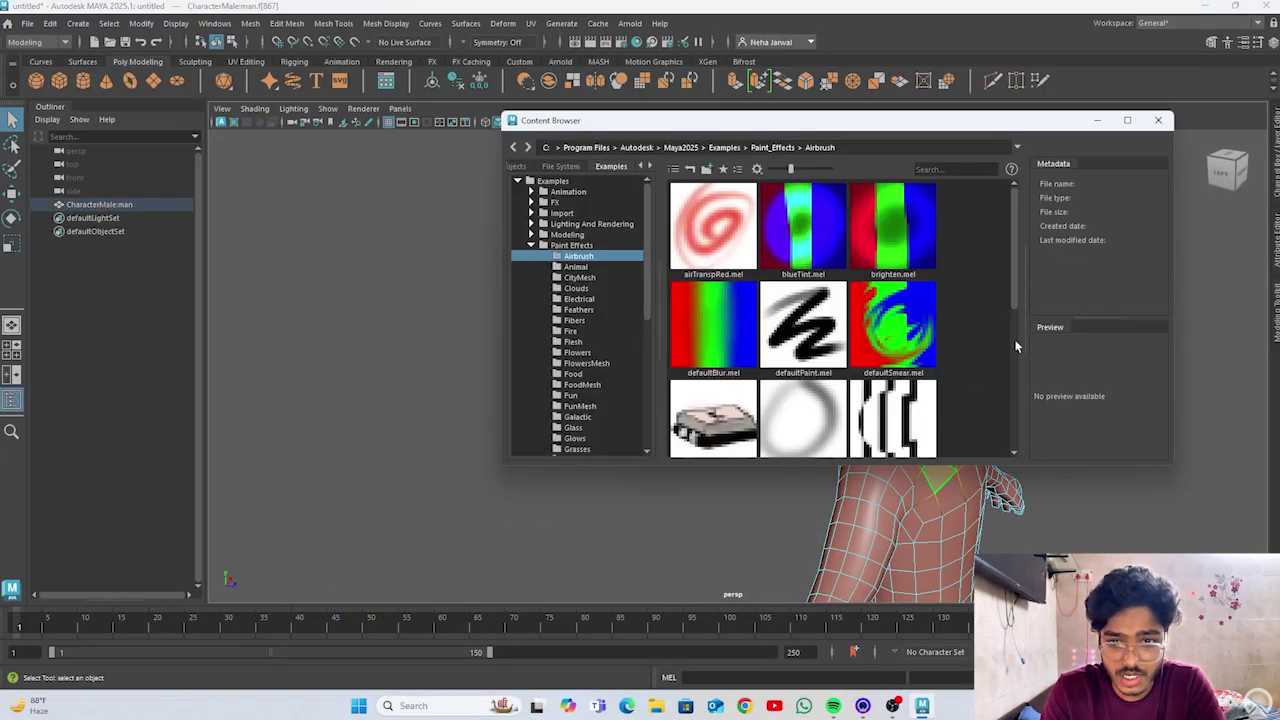
left_click(1161, 120)
key("f")
right_click_drag(966, 443, 520, 240, "alt")
left_click_drag(520, 240, 743, 362, "alt")
right_click_drag(743, 362, 690, 310)
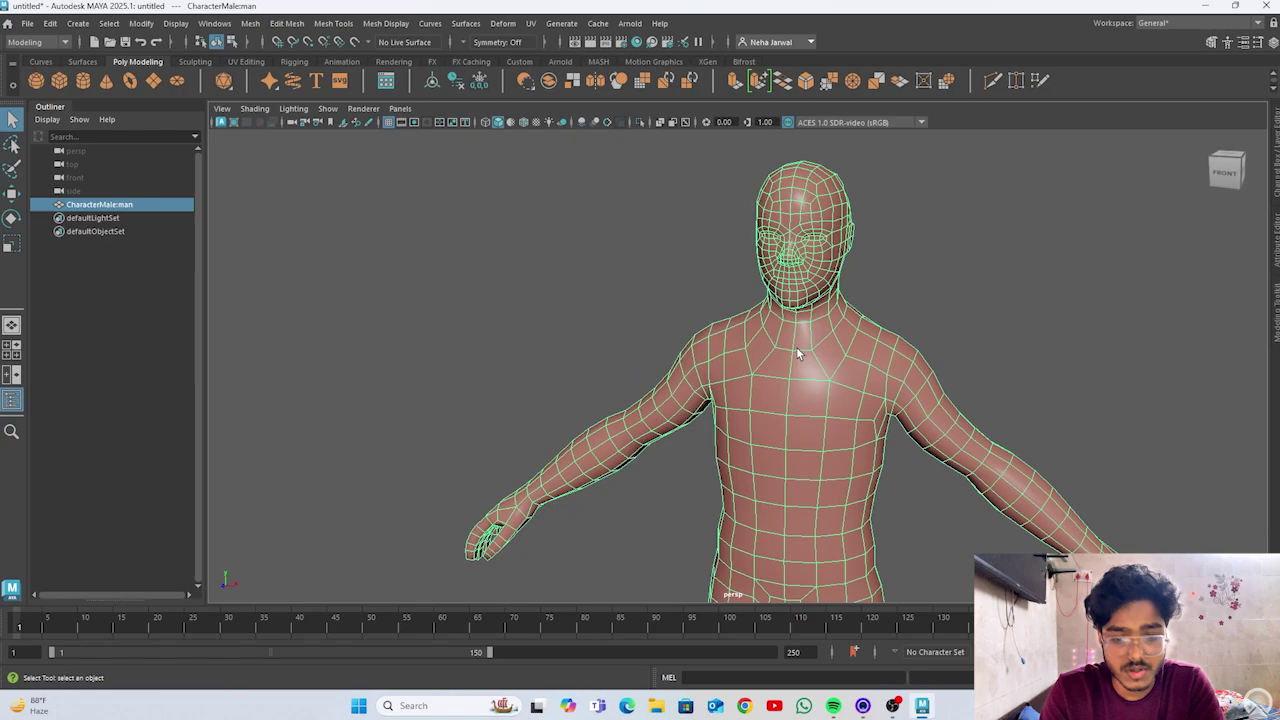
Step: Activate the Move tool, deselect the man model and display its wireframe over the shaded surface
key("w")
left_click(941, 287)
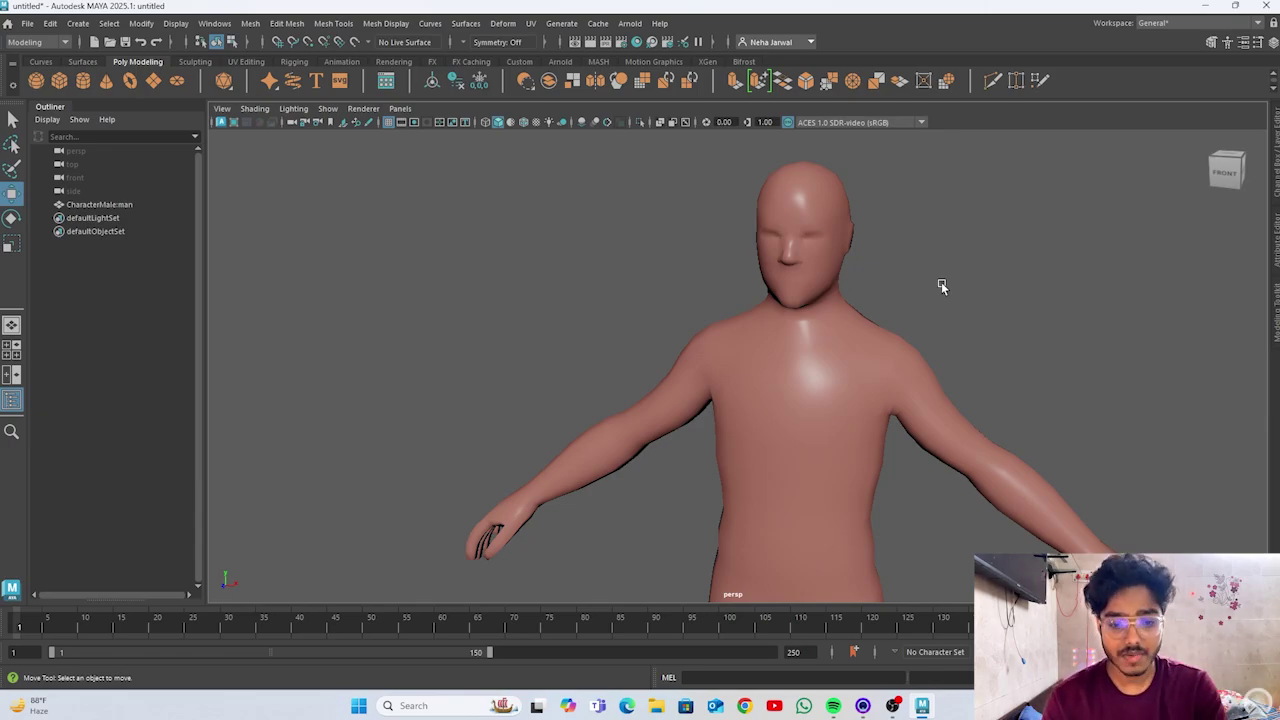
left_click(812, 362)
left_click_drag(737, 420, 812, 392, "alt")
left_click(972, 266)
Step: Examine the edge flow of the man model's arm from the shoulder down to the wrist
middle_click_drag(812, 392, 922, 226, "alt")
left_click_drag(648, 382, 806, 400, "alt")
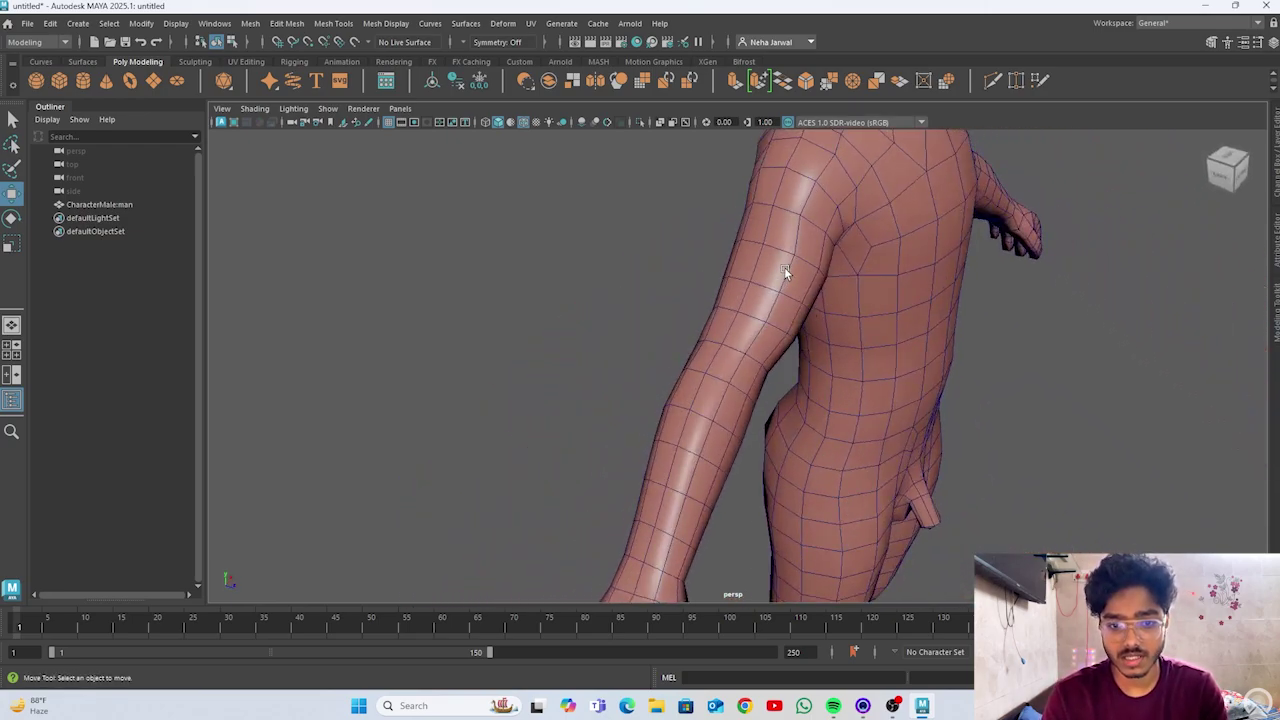
left_click_drag(784, 267, 780, 264, "alt")
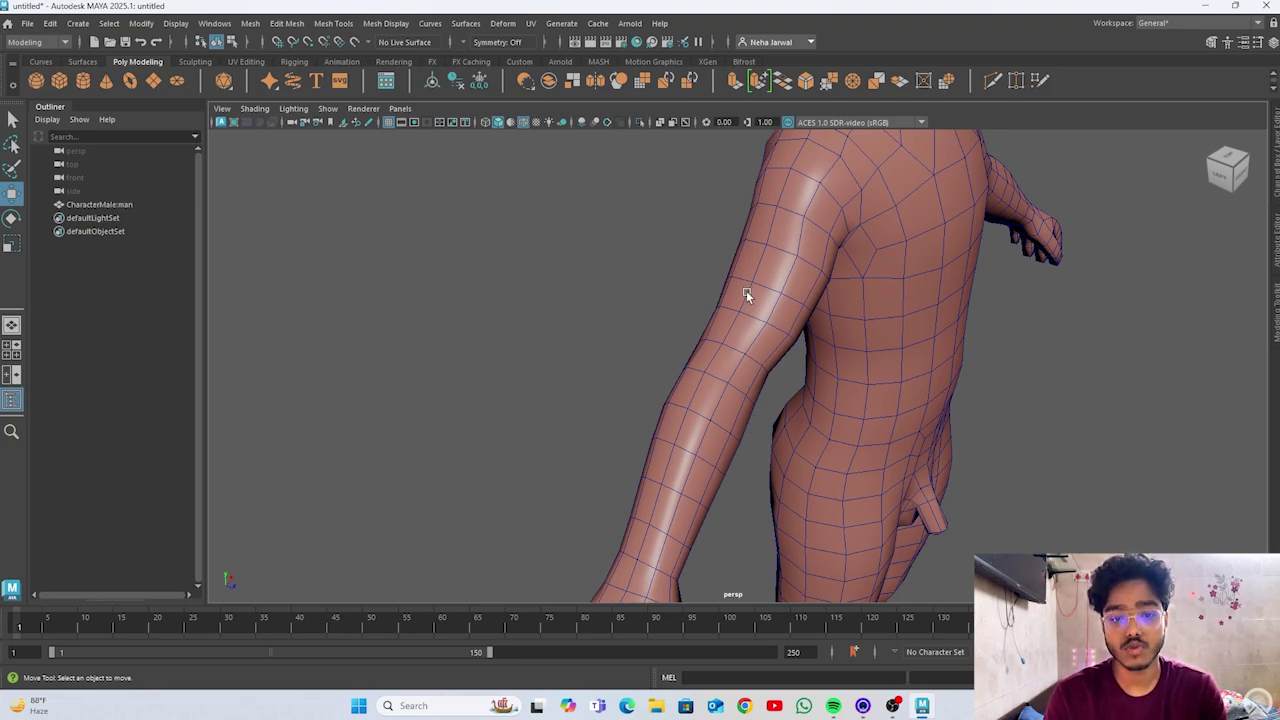
left_click_drag(731, 375, 685, 498, "alt")
middle_click_drag(685, 498, 821, 193, "alt")
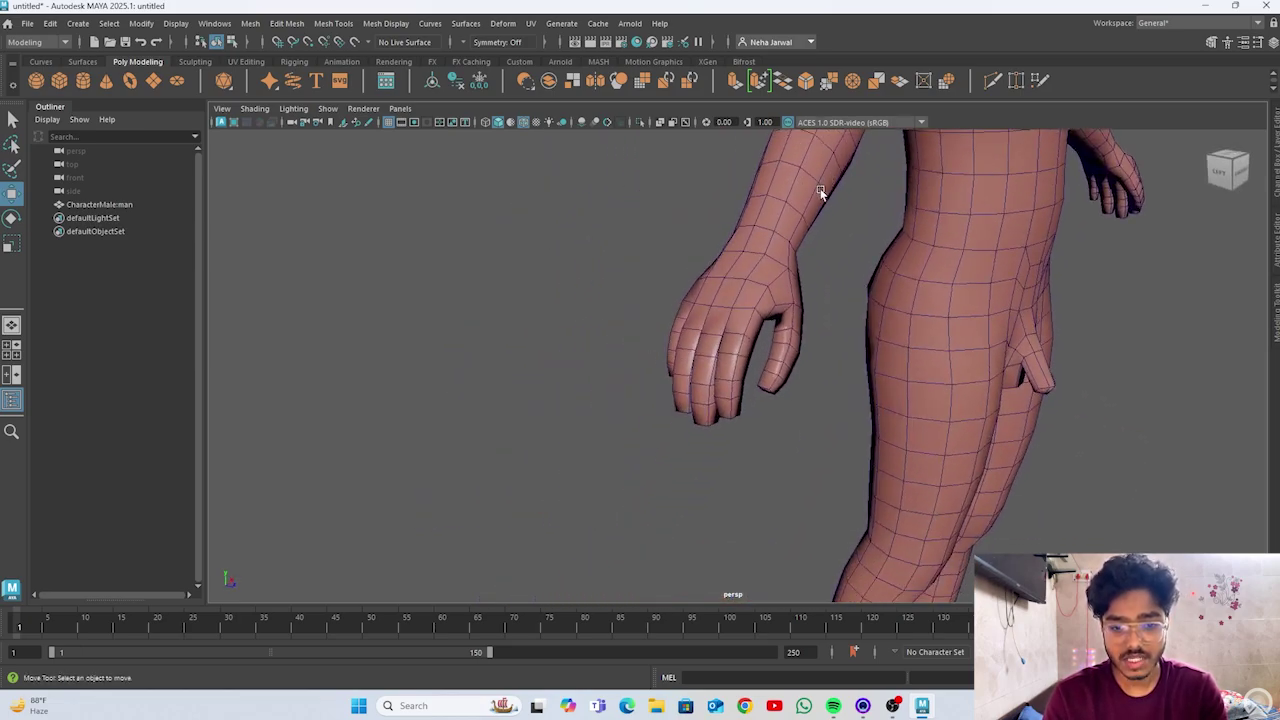
right_click_drag(768, 312, 855, 420, "alt")
left_click_drag(854, 420, 894, 323, "alt")
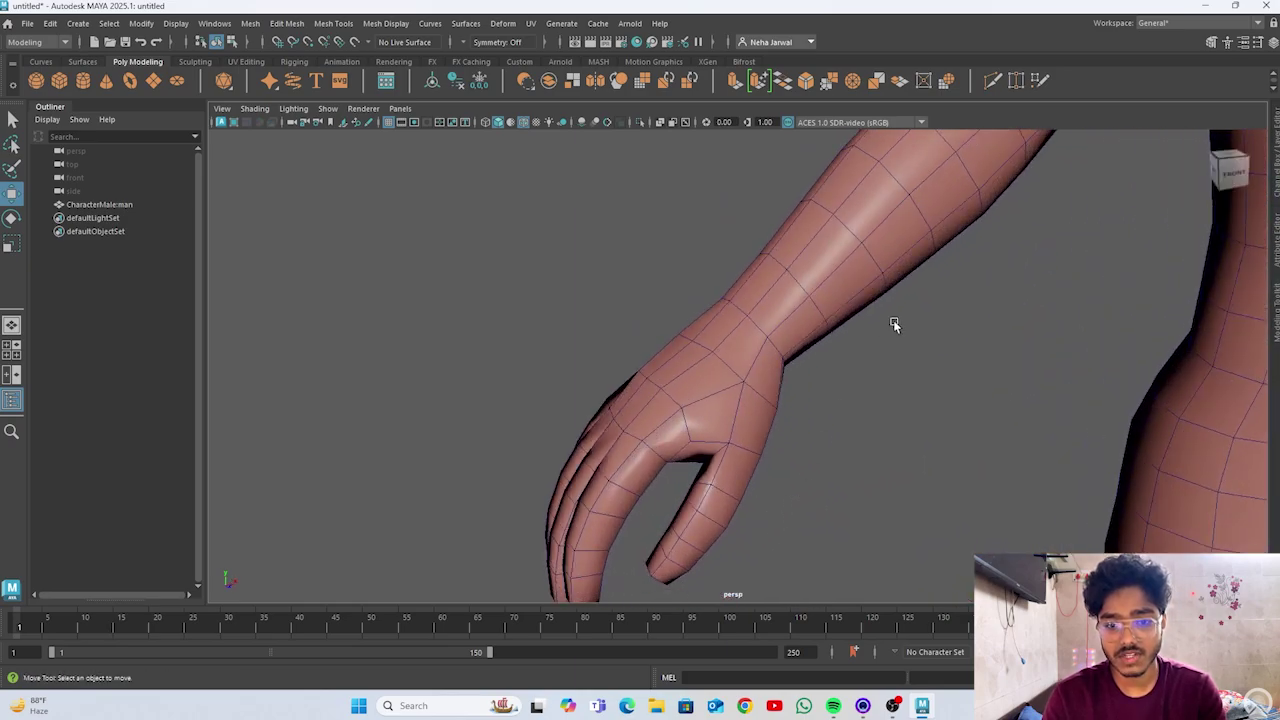
Step: Examine the topology of the hand, including the knuckles, the thumb base and the edges leading into the wrist
left_click_drag(724, 369, 703, 323, "alt")
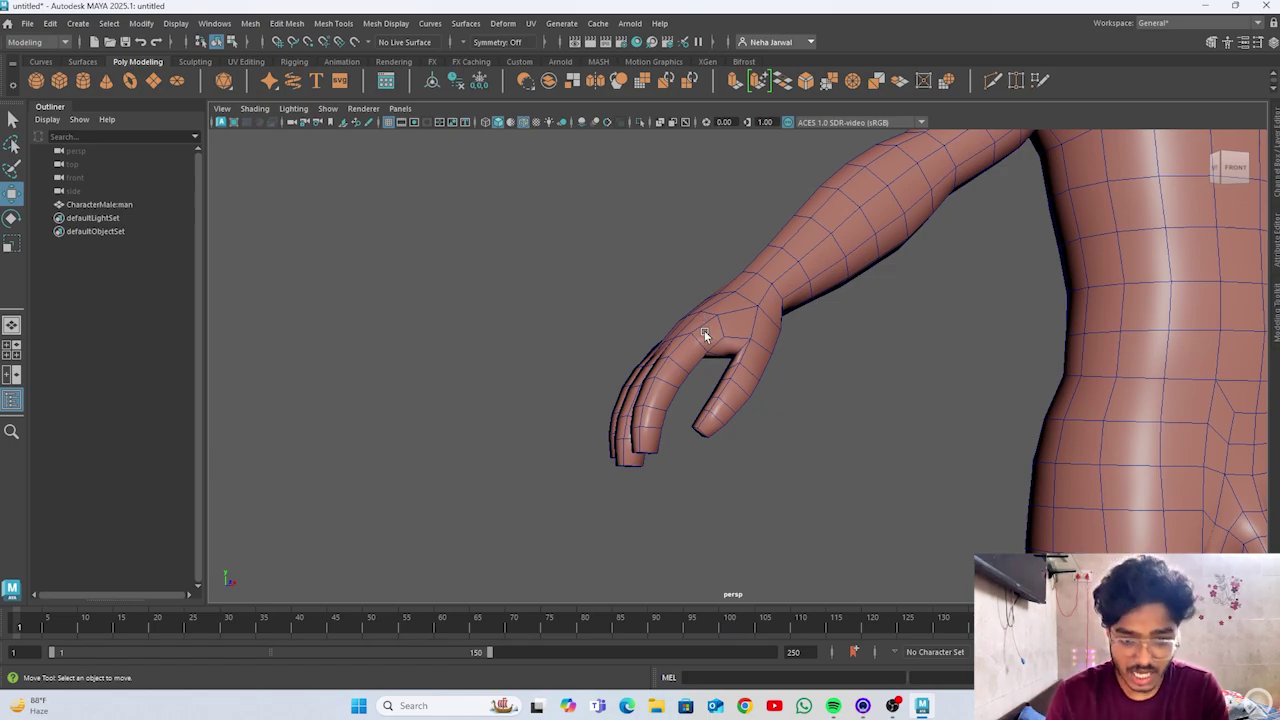
left_click_drag(748, 339, 786, 409, "alt")
scroll(761, 371, "up", 4)
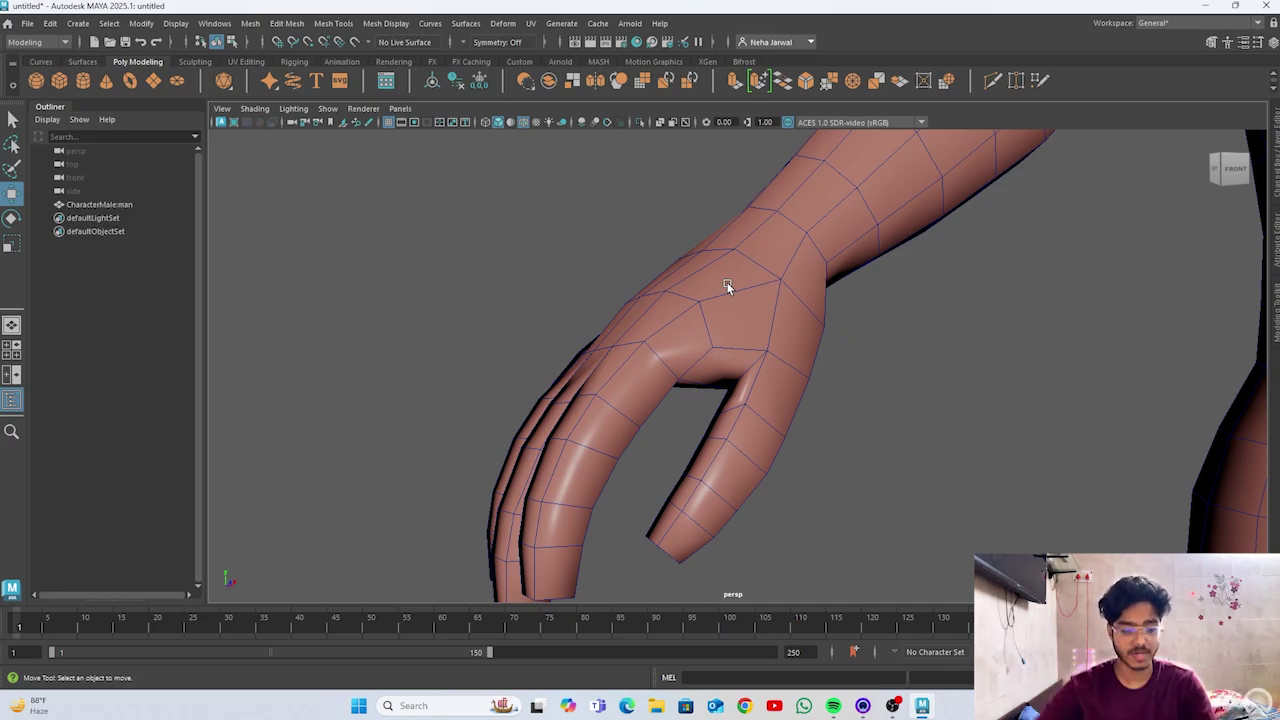
left_click_drag(723, 281, 800, 323, "alt")
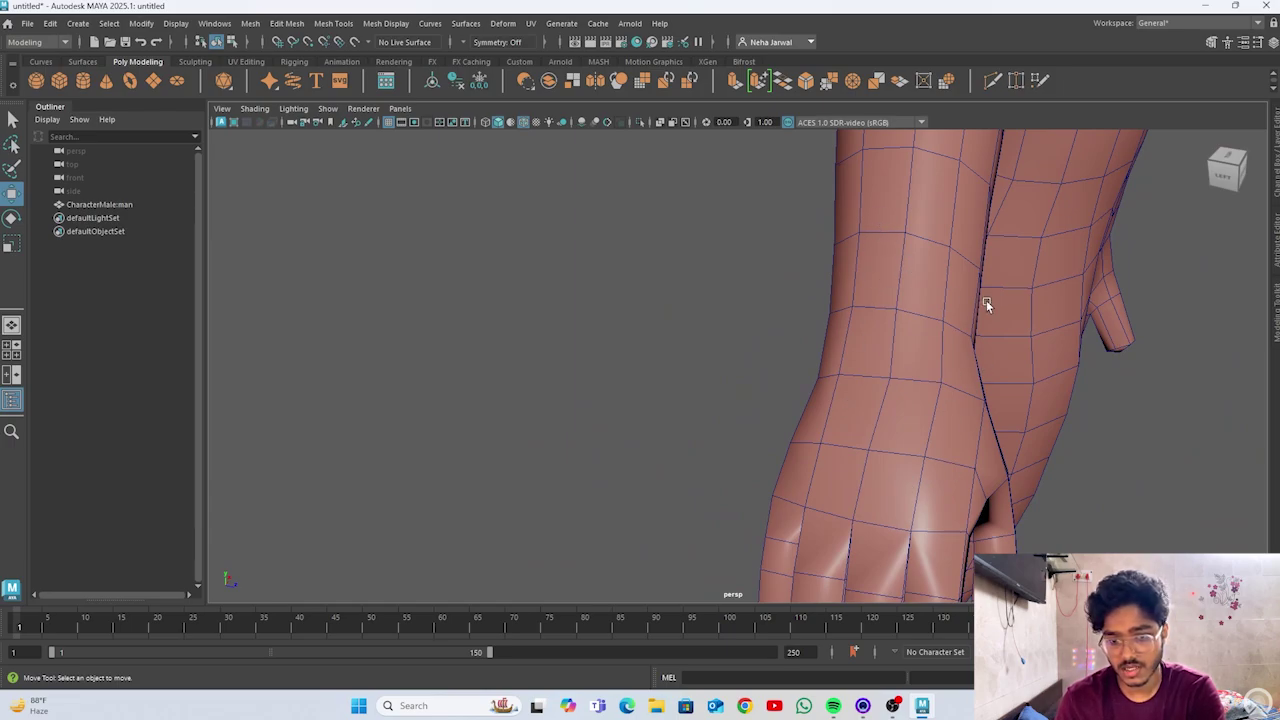
left_click_drag(985, 266, 977, 271, "alt")
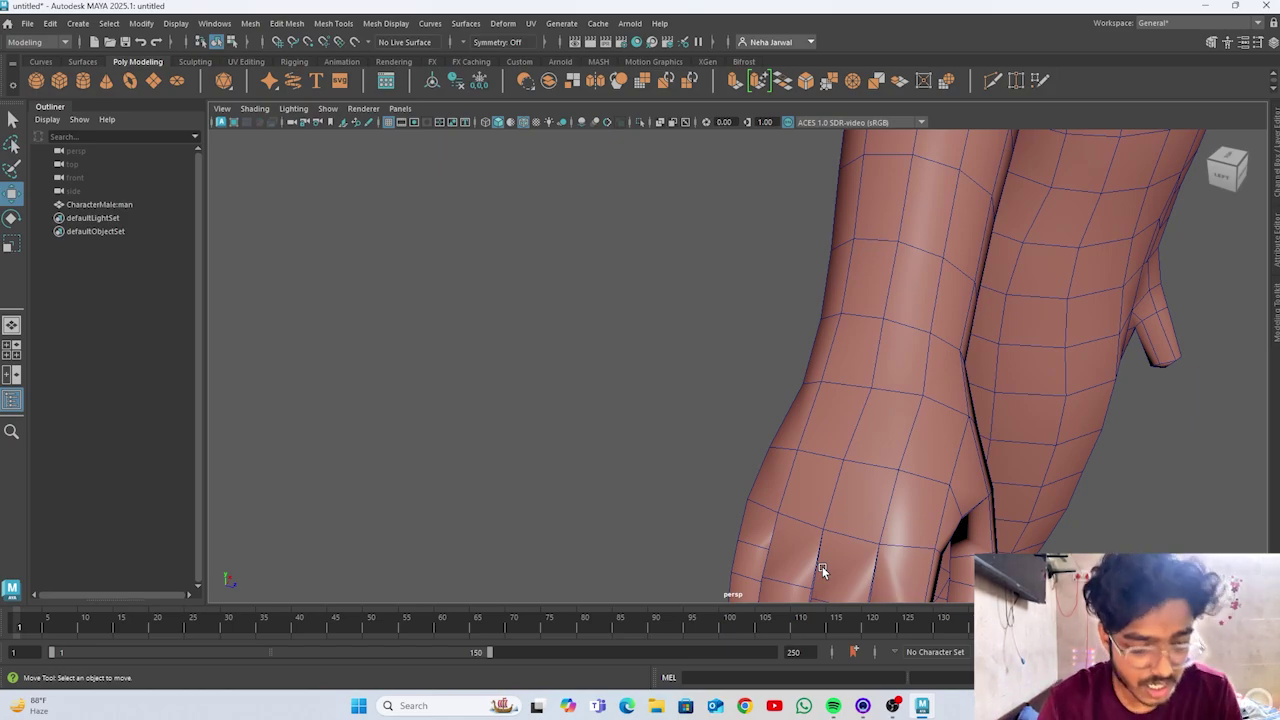
left_click_drag(971, 477, 894, 437, "alt")
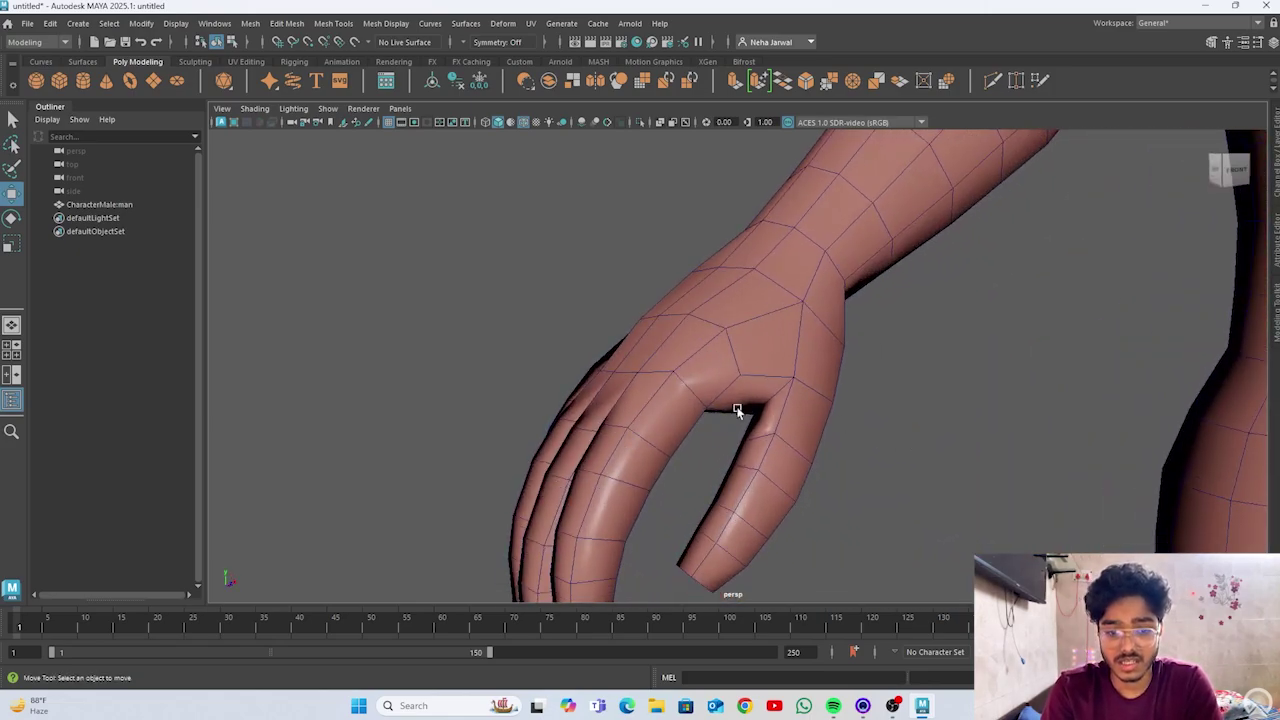
left_click_drag(691, 440, 594, 442, "alt")
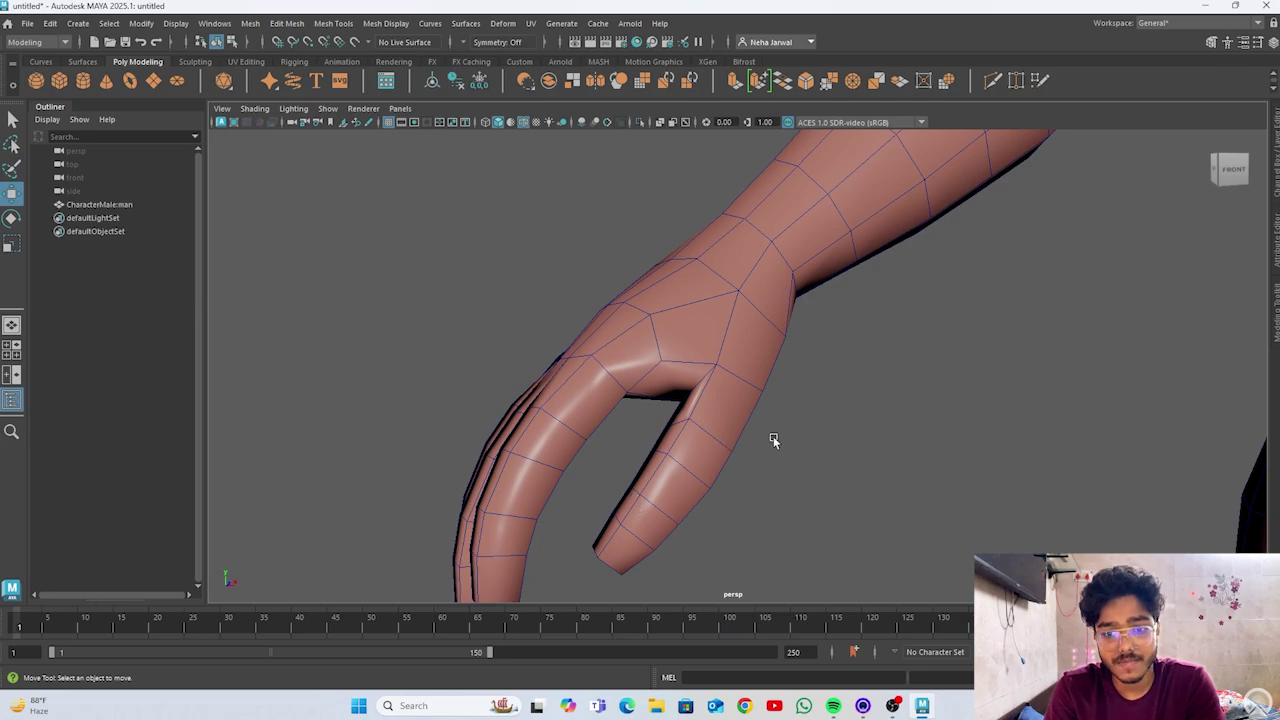
Step: Examine the edge flow around the shoulder, armpit and chest of the man model
scroll(773, 436, "down", 5)
scroll(771, 383, "down", 5)
middle_click_drag(963, 303, 832, 470, "alt")
scroll(845, 427, "down", 3)
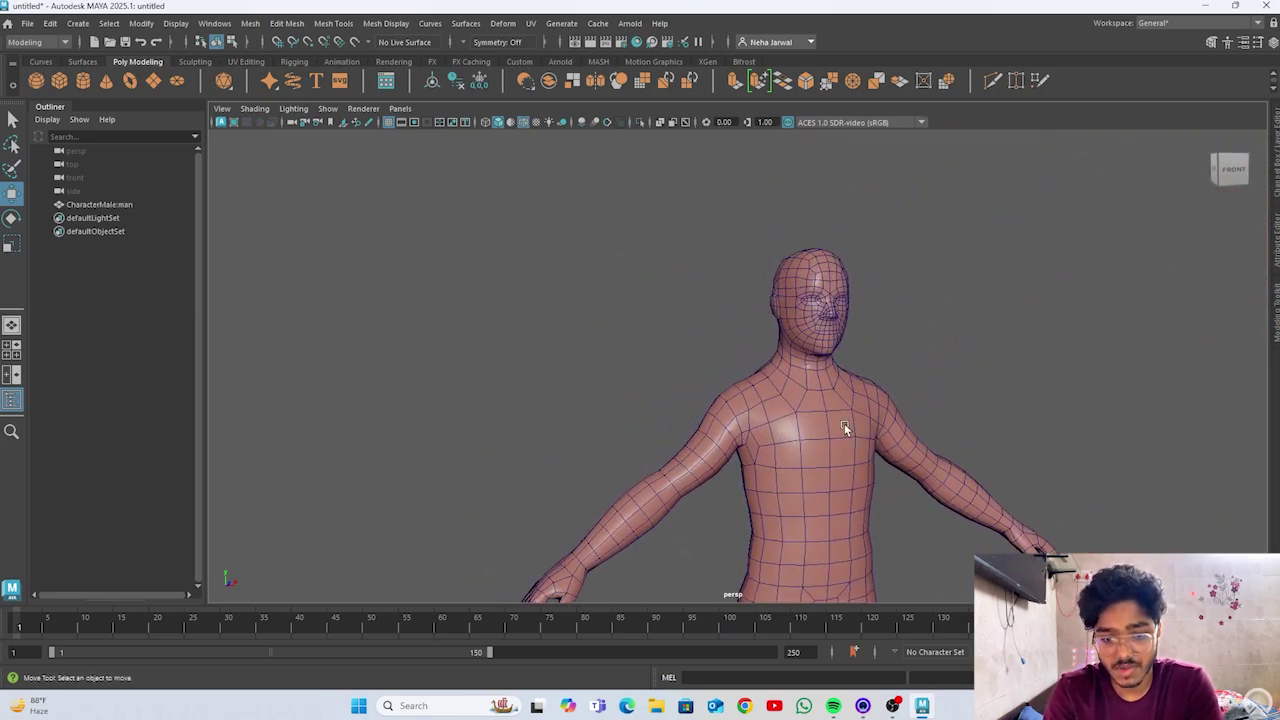
scroll(869, 400, "up", 1)
scroll(869, 400, "up", 5)
middle_click_drag(1043, 537, 1092, 312, "alt")
scroll(911, 458, "up", 4)
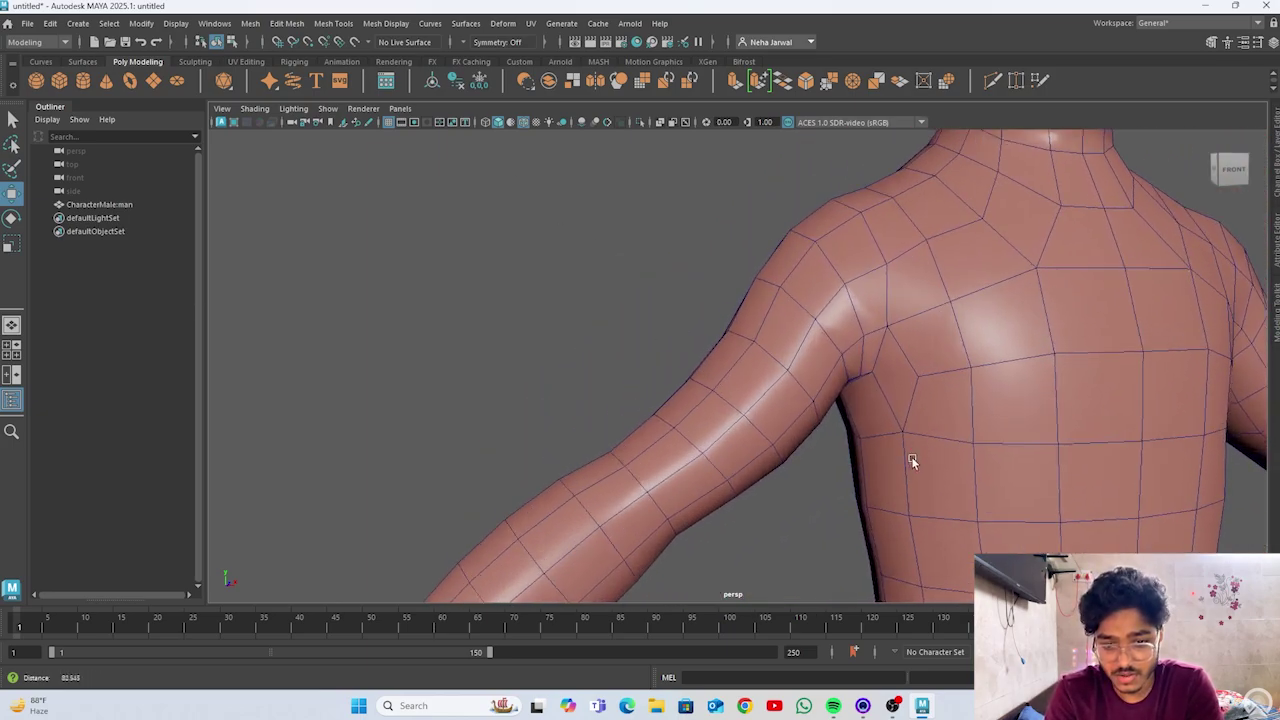
left_click_drag(1008, 517, 815, 437, "alt")
left_click_drag(806, 314, 974, 423, "alt")
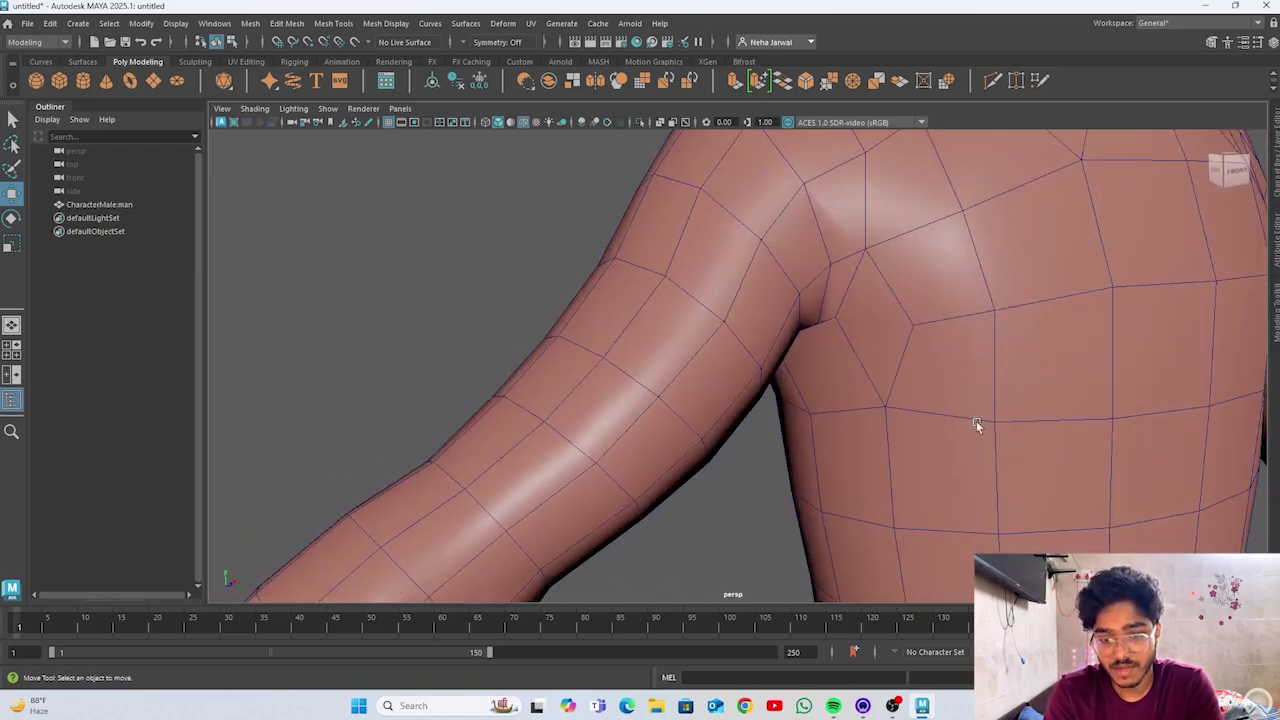
scroll(843, 362, "down", 2)
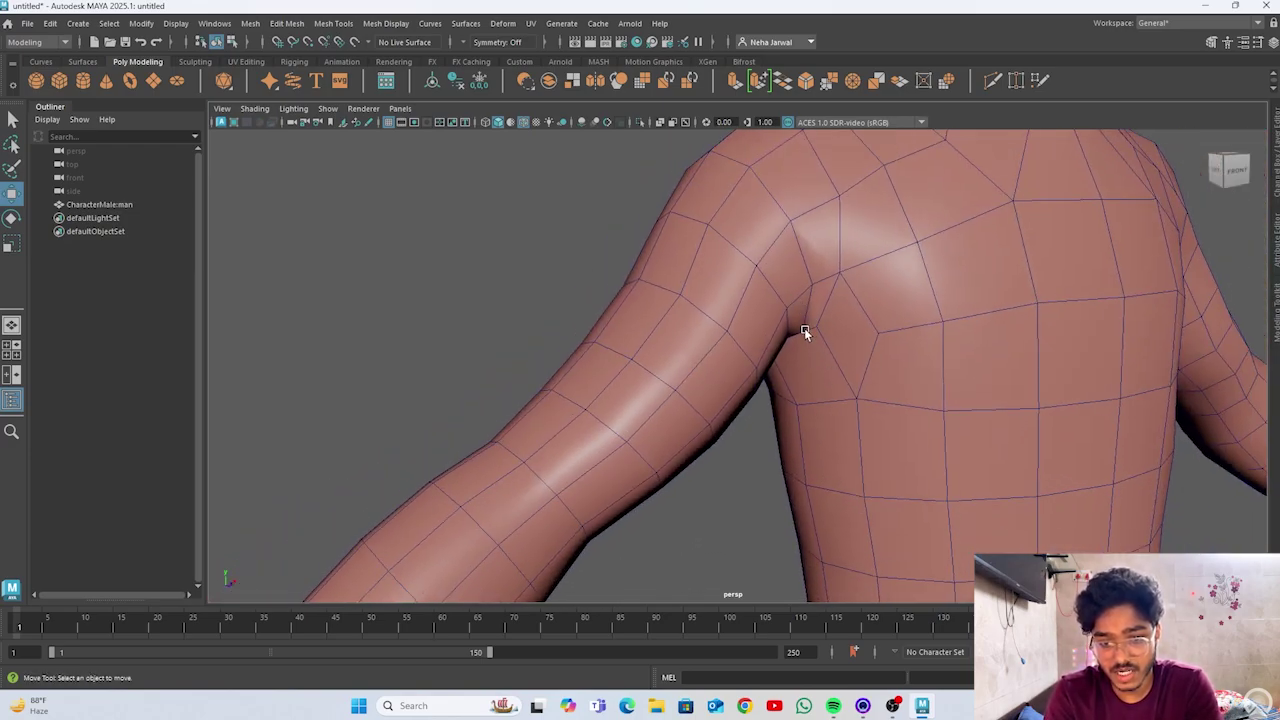
left_click_drag(903, 369, 794, 271, "alt")
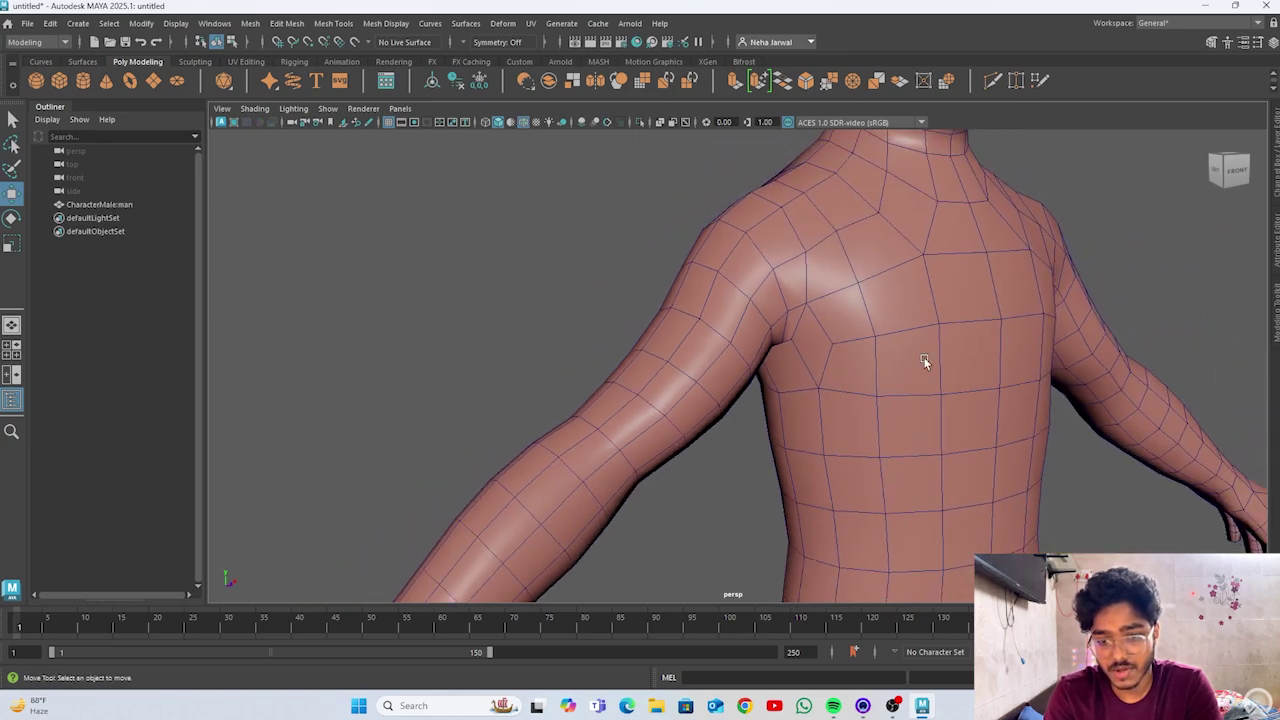
scroll(999, 342, "down", 4)
left_click_drag(912, 258, 880, 371, "alt")
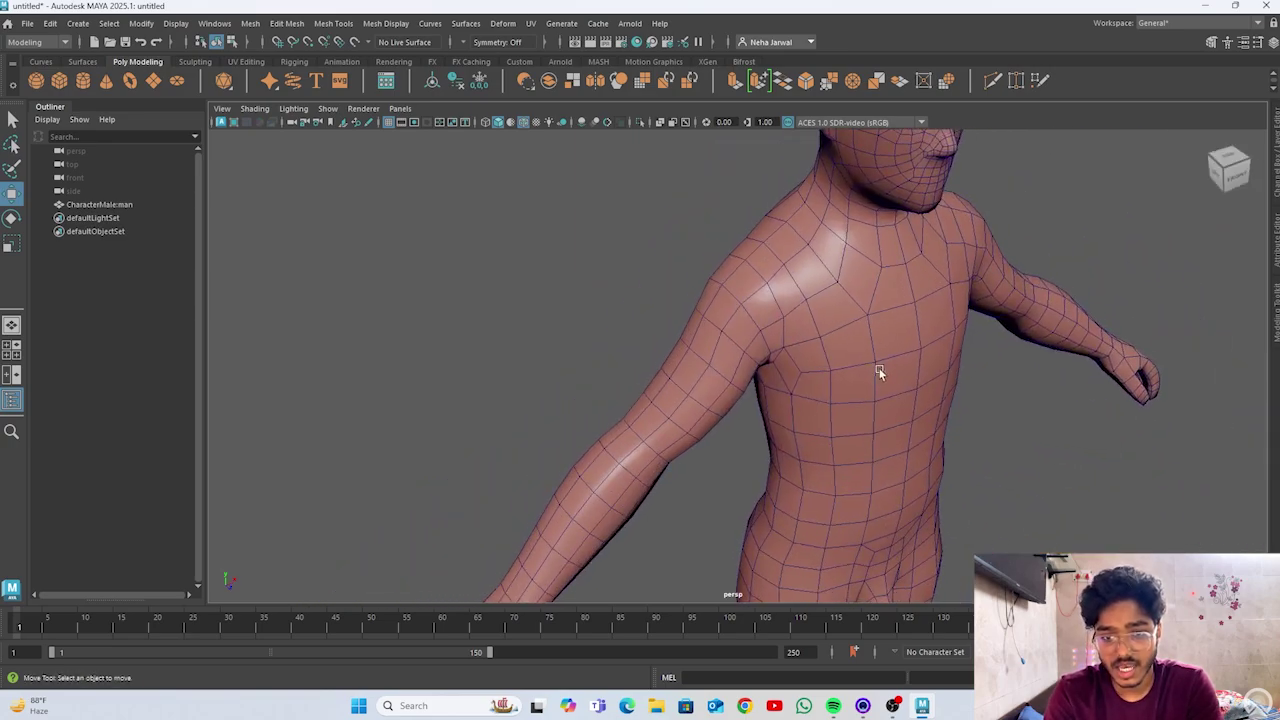
Step: Examine the topology of the forehead, nose and mouth area on the man model's head
middle_click_drag(880, 371, 835, 671, "alt")
left_click_drag(880, 520, 842, 458, "alt")
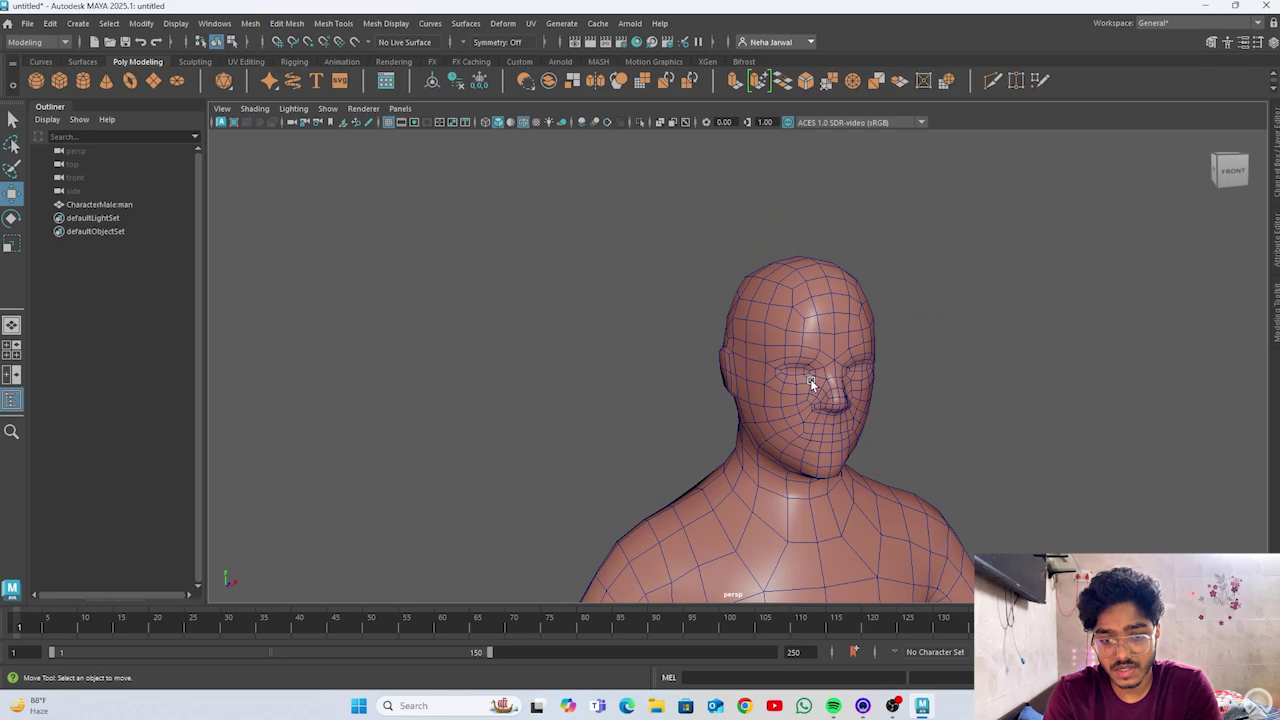
scroll(842, 458, "up", 5)
middle_click_drag(1050, 395, 861, 581, "alt")
scroll(806, 486, "down", 4)
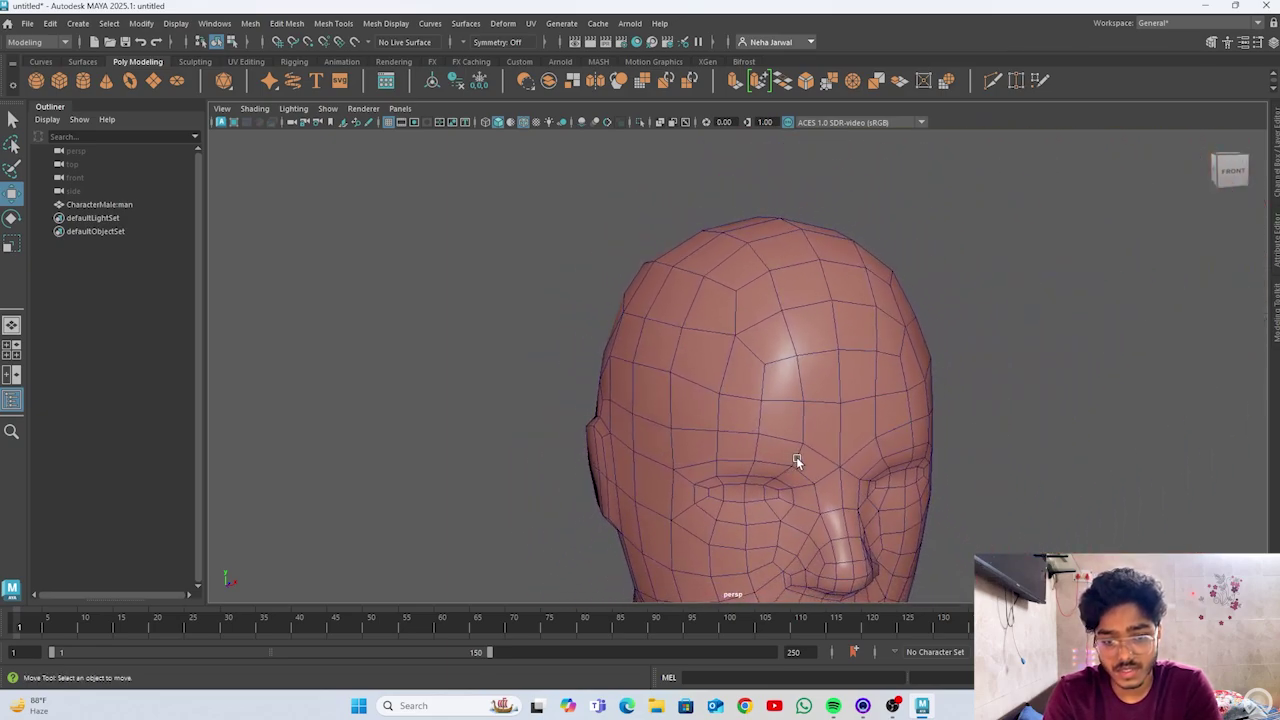
middle_click_drag(797, 460, 838, 446, "alt")
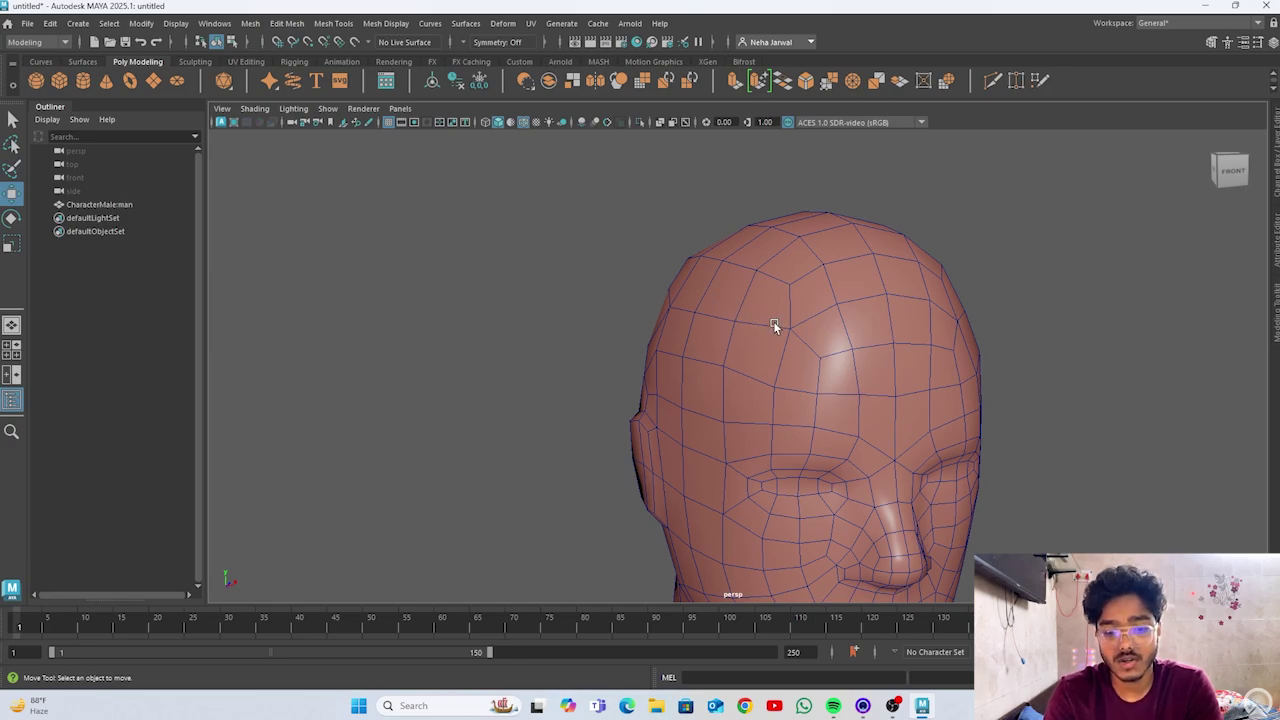
scroll(813, 397, "down", 1)
middle_click_drag(824, 438, 827, 437, "alt")
right_click_drag(789, 361, 946, 566, "alt")
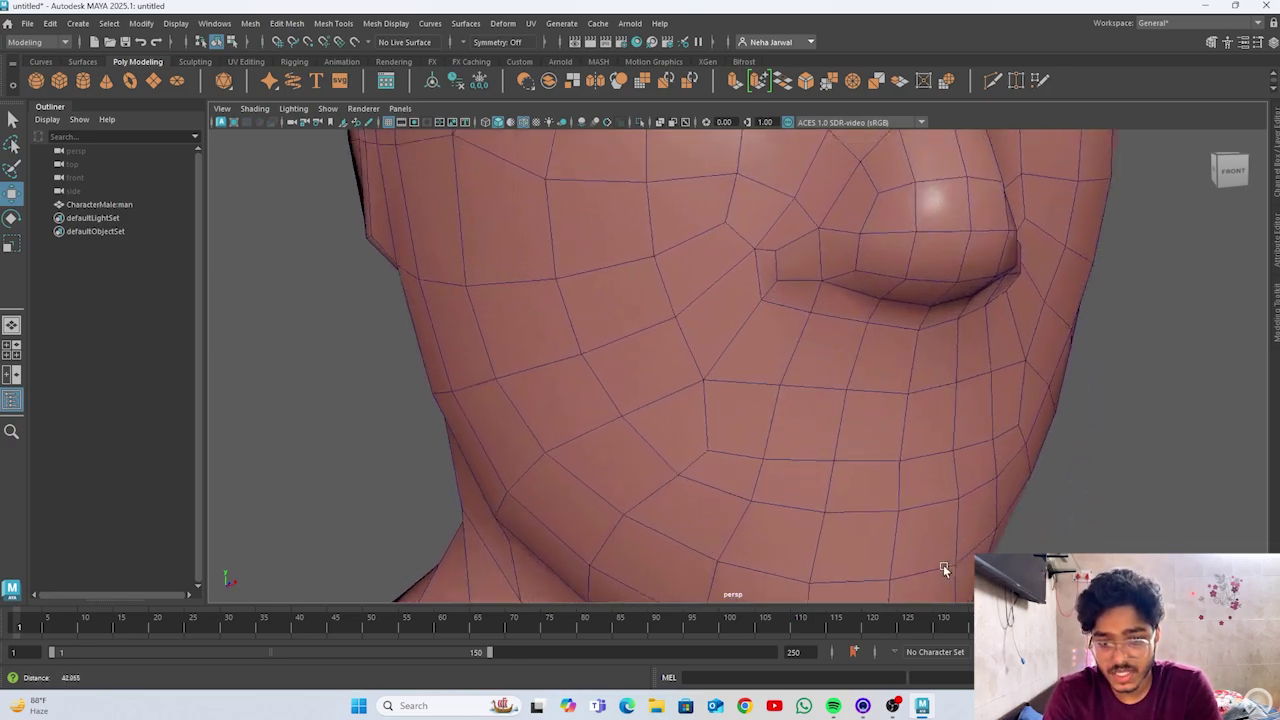
middle_click_drag(914, 360, 859, 496, "alt")
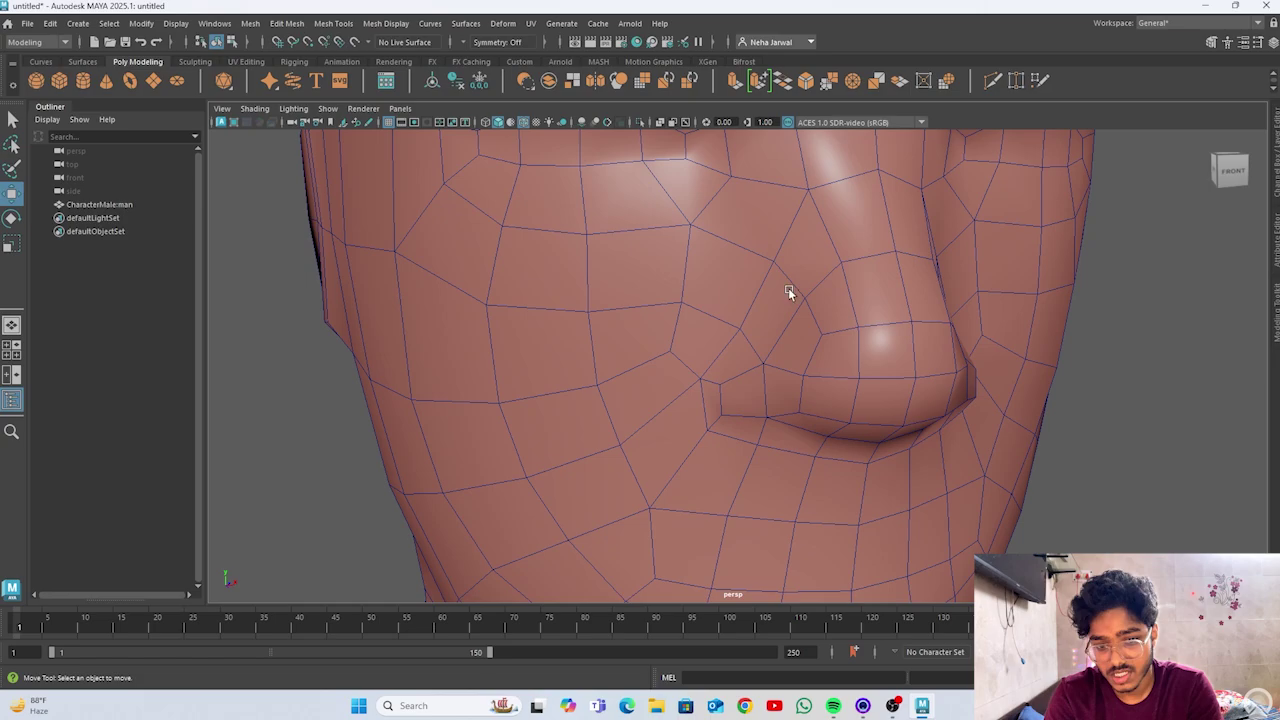
Step: Examine the mesh around the side and back of the head, including the ear area
left_click_drag(920, 423, 851, 374, "alt")
middle_click_drag(734, 400, 776, 406, "alt")
right_click_drag(776, 406, 645, 291, "alt")
left_click_drag(645, 291, 929, 400, "alt")
right_click_drag(929, 400, 825, 410, "alt")
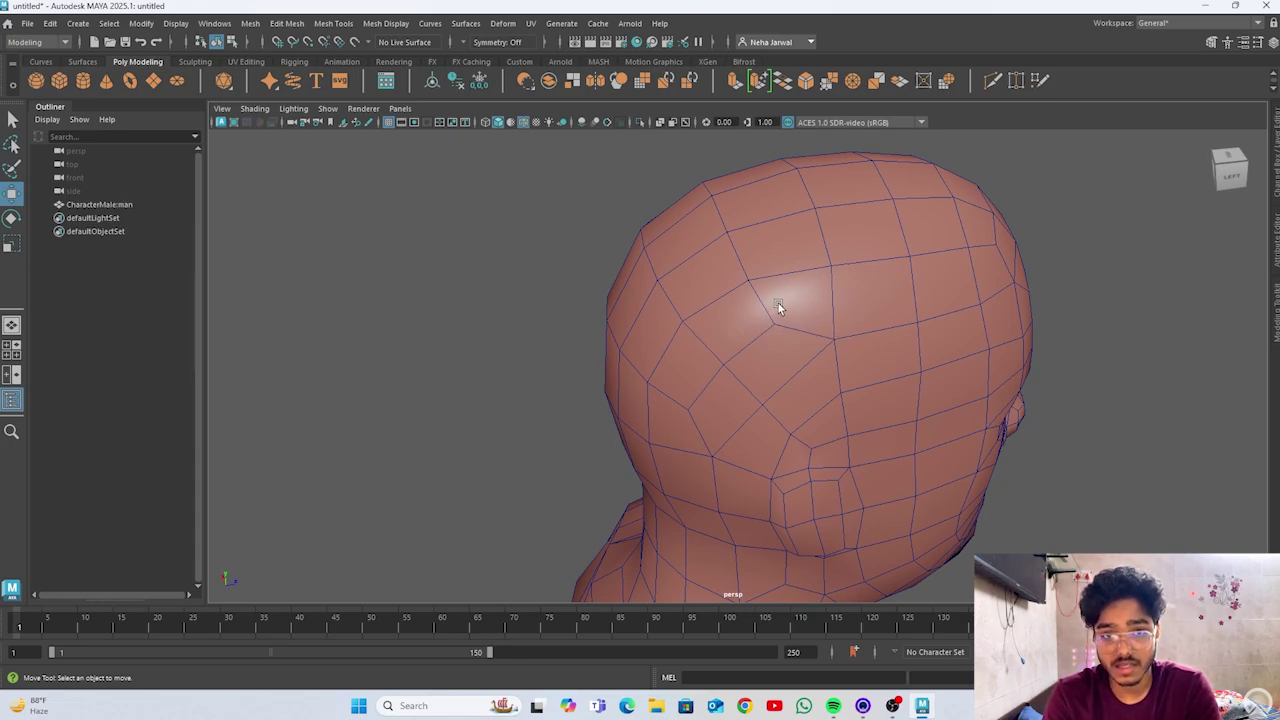
left_click_drag(786, 329, 836, 268, "alt")
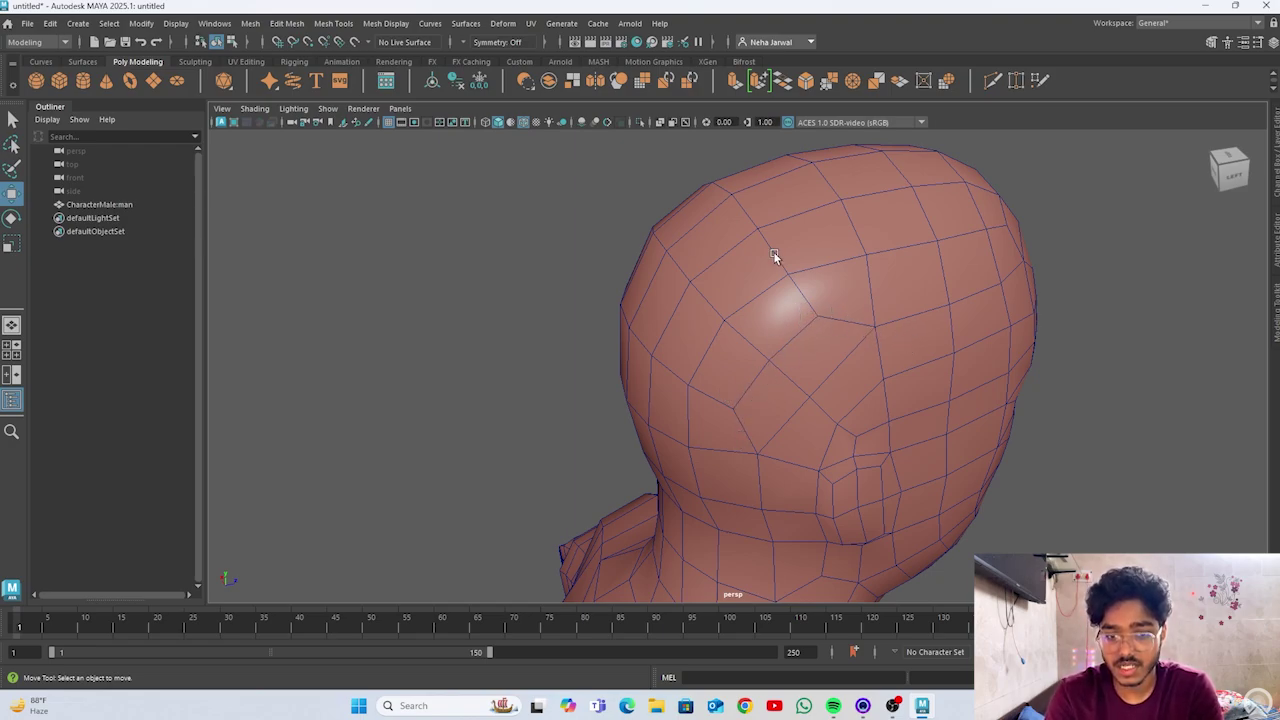
left_click_drag(874, 331, 695, 305, "alt")
right_click_drag(695, 305, 528, 258, "alt")
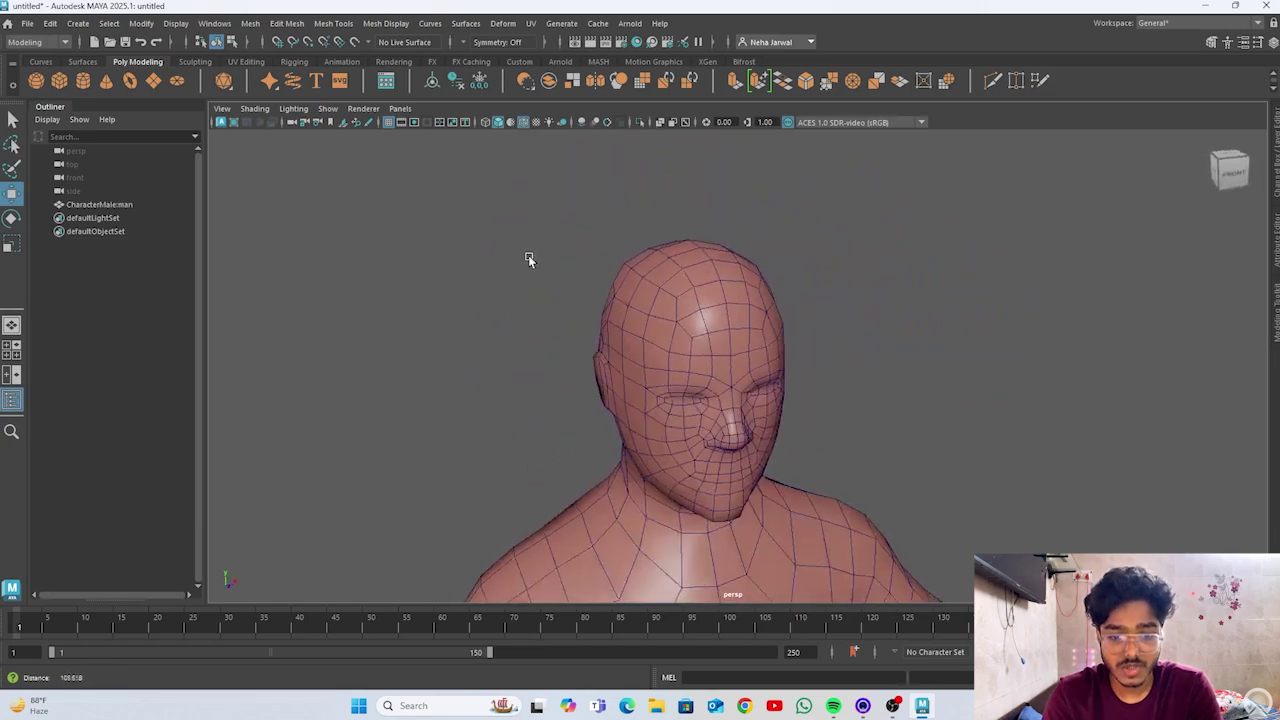
Step: Review the man model's full-body topology from the front, with a close look at the hand and fingers
right_click_drag(650, 355, 775, 433, "alt")
left_click_drag(775, 433, 734, 409, "alt")
middle_click_drag(774, 424, 790, 328, "alt")
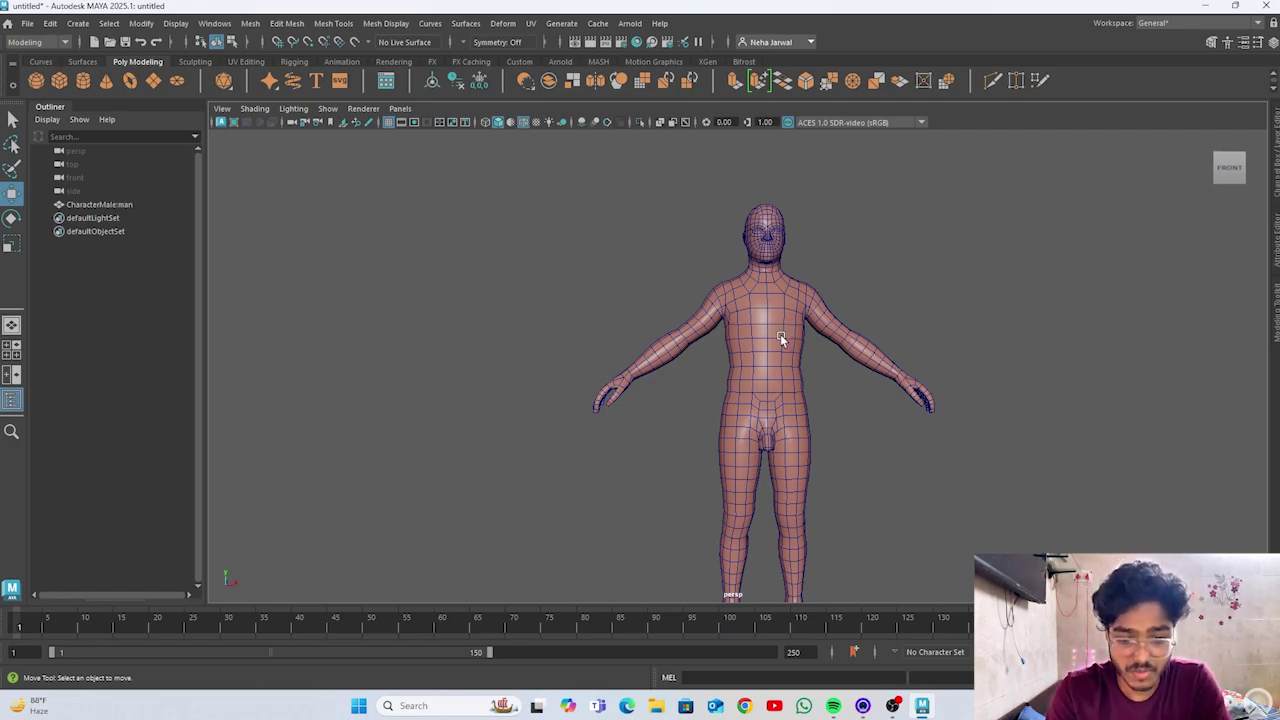
middle_click_drag(823, 438, 822, 297, "alt")
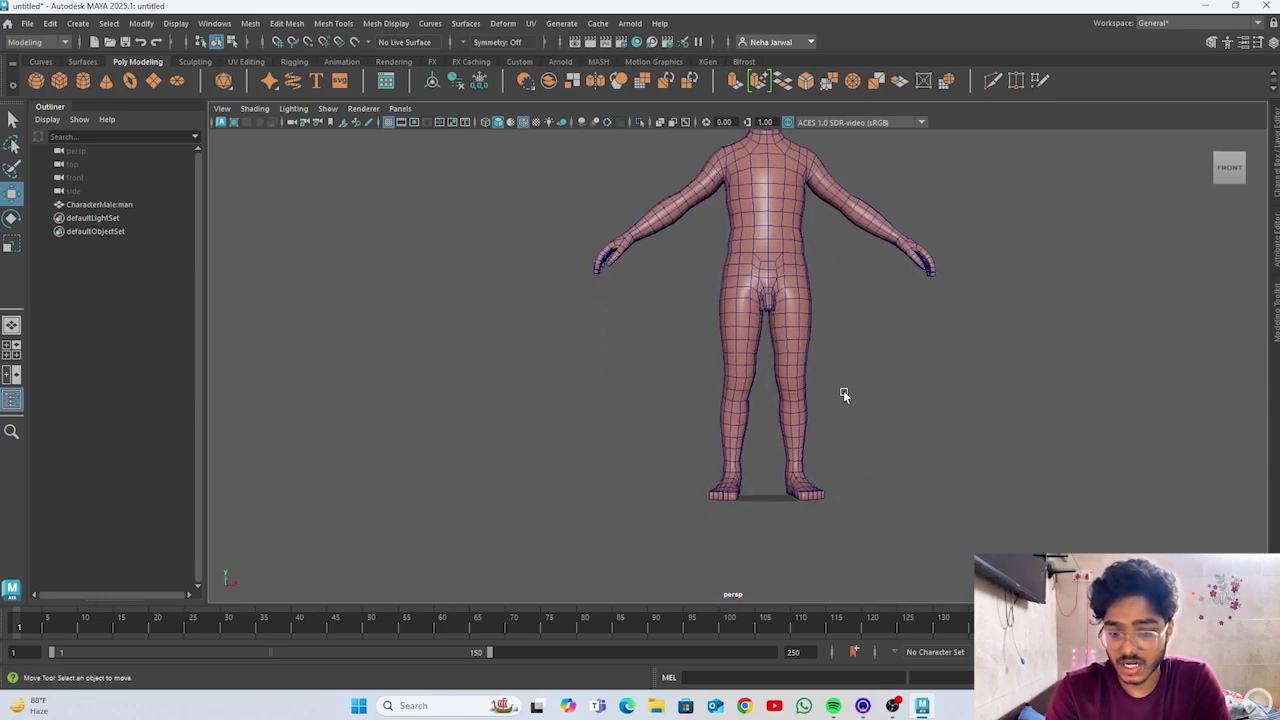
left_click_drag(823, 357, 862, 368, "alt")
right_click_drag(668, 361, 875, 565, "alt")
middle_click_drag(665, 419, 713, 395, "alt")
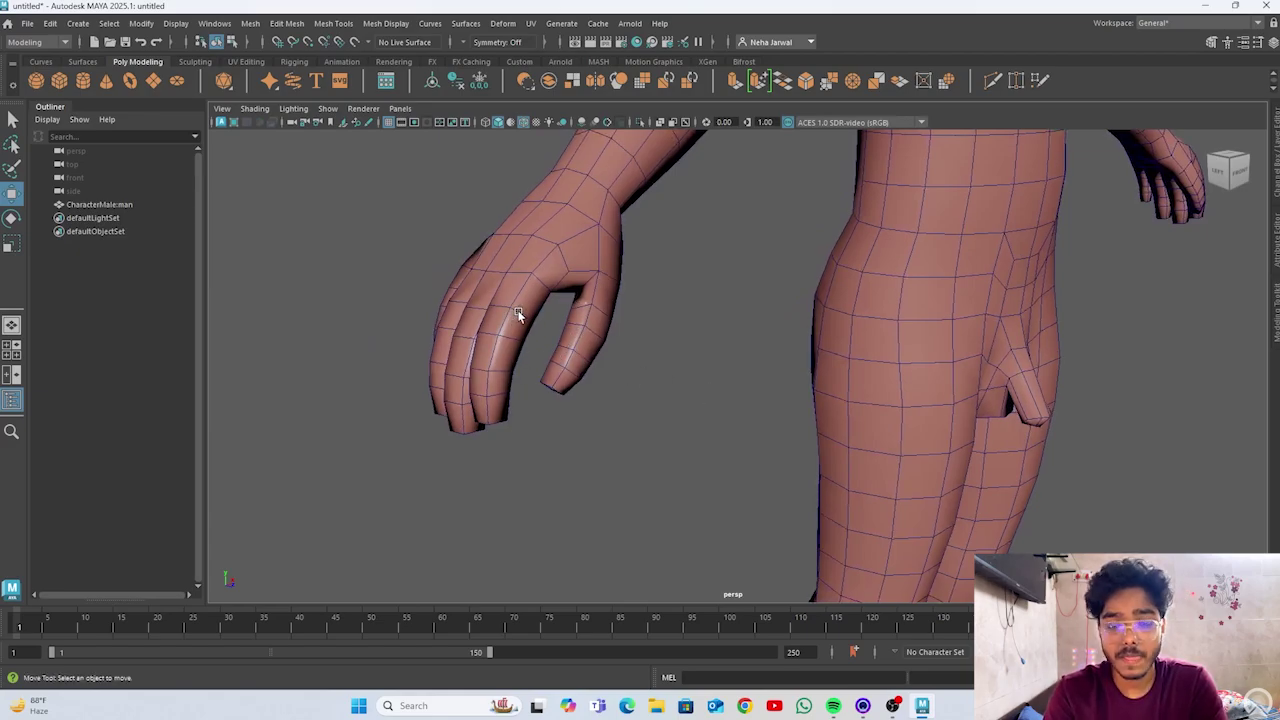
right_click_drag(714, 323, 664, 233, "alt")
left_click_drag(664, 233, 748, 346, "alt")
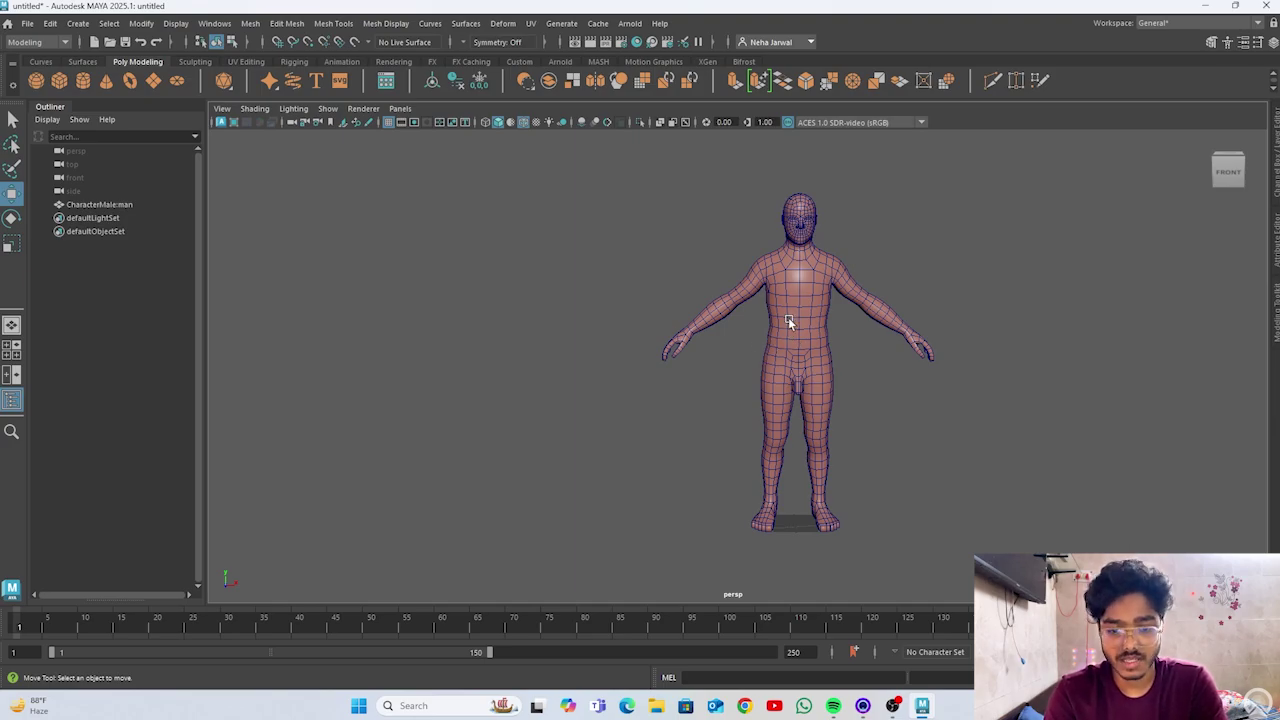
Step: Examine the edge flow around the hips and buttocks from behind, with the man model selected
middle_click_drag(789, 320, 742, 374, "alt")
right_click_drag(768, 354, 774, 461, "alt")
left_click_drag(774, 461, 1086, 424, "alt")
middle_click_drag(742, 504, 760, 454, "alt")
right_click_drag(701, 431, 849, 546, "alt")
middle_click_drag(849, 546, 774, 456, "alt")
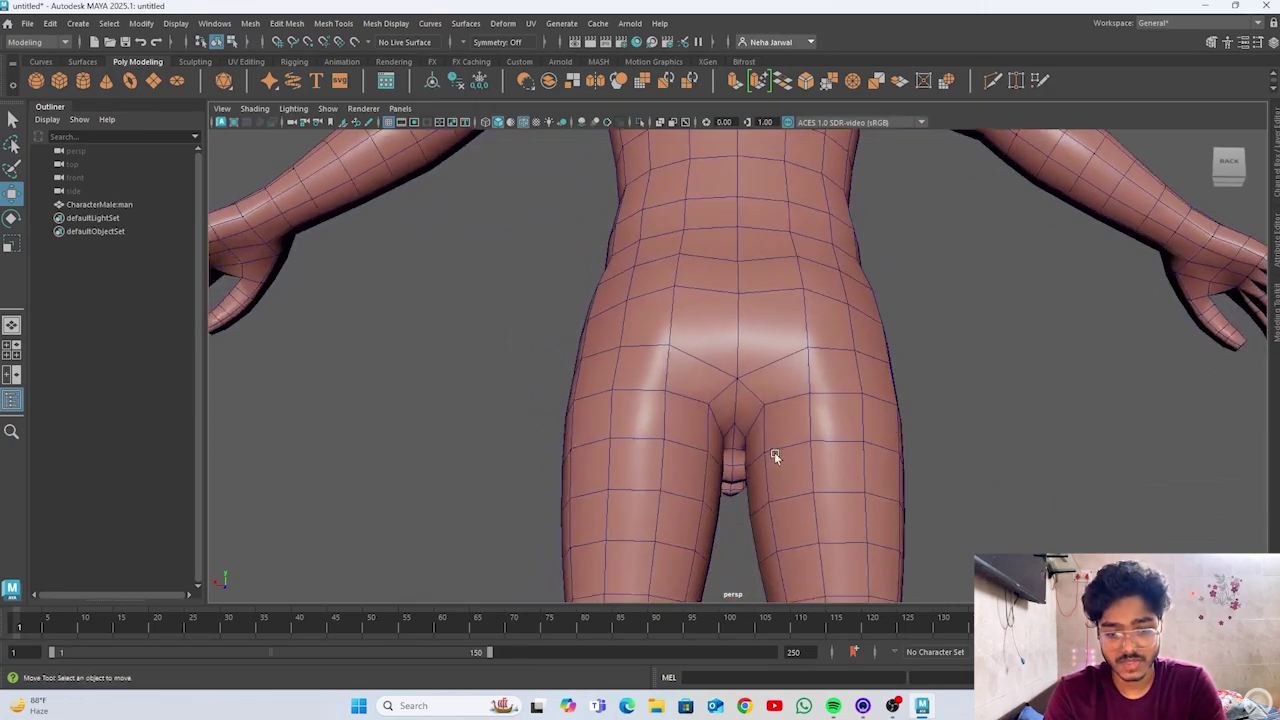
left_click(665, 330)
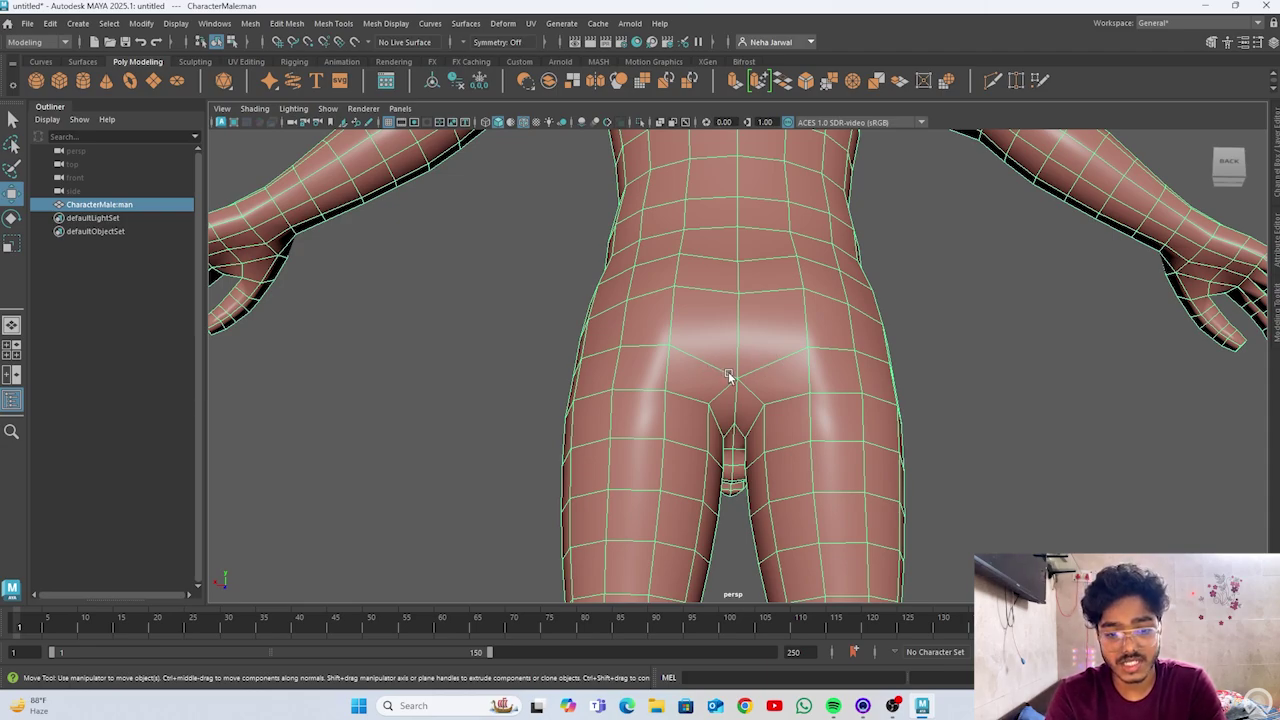
Step: Delete the two diagonal edges running down from the central vertex between the buttocks to the inner-thigh corners
right_click_drag(734, 378, 820, 489, "alt")
middle_click_drag(820, 489, 817, 432, "alt")
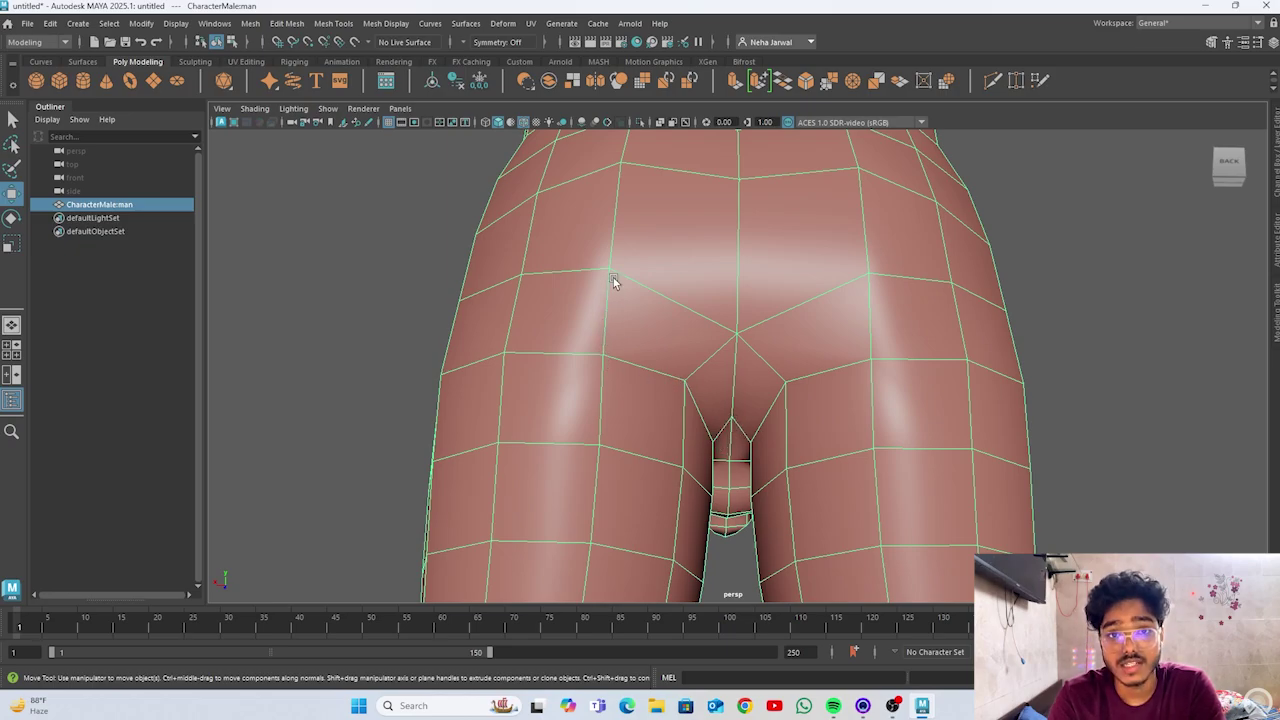
right_click_drag(663, 307, 663, 348)
left_click(703, 363)
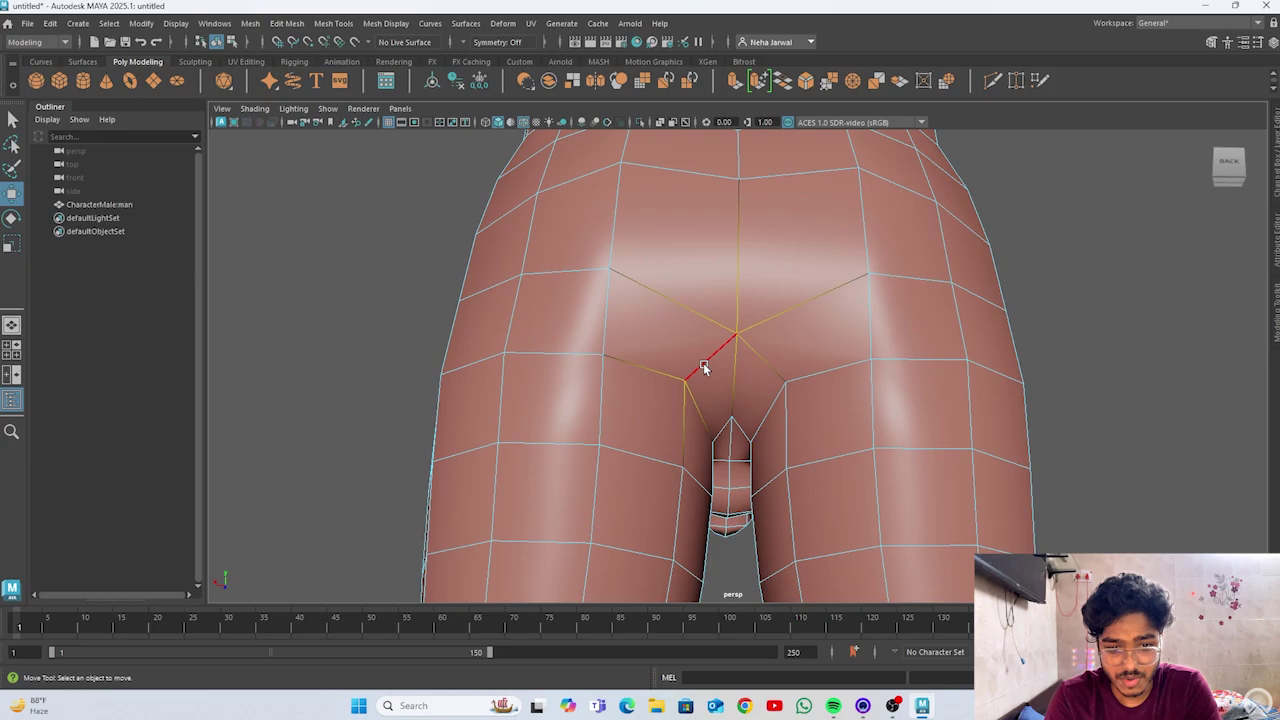
left_click(757, 361, "shift")
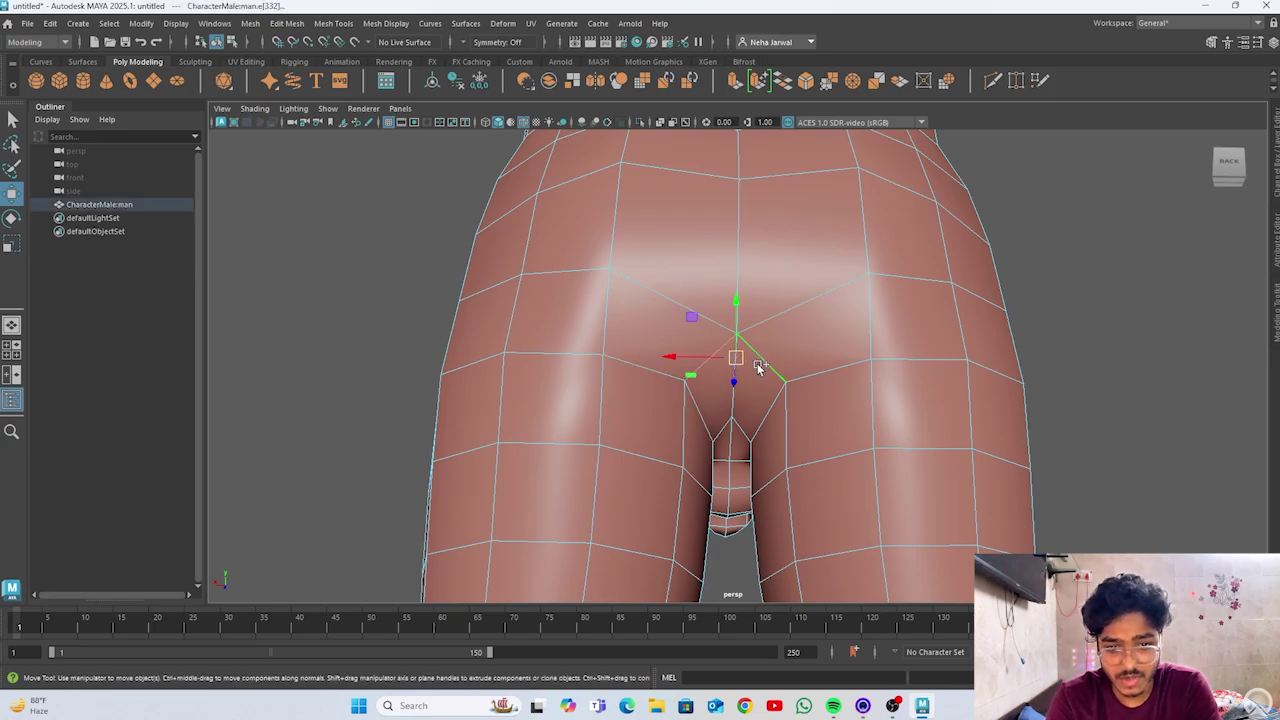
right_click_drag(761, 362, 697, 383, "shift")
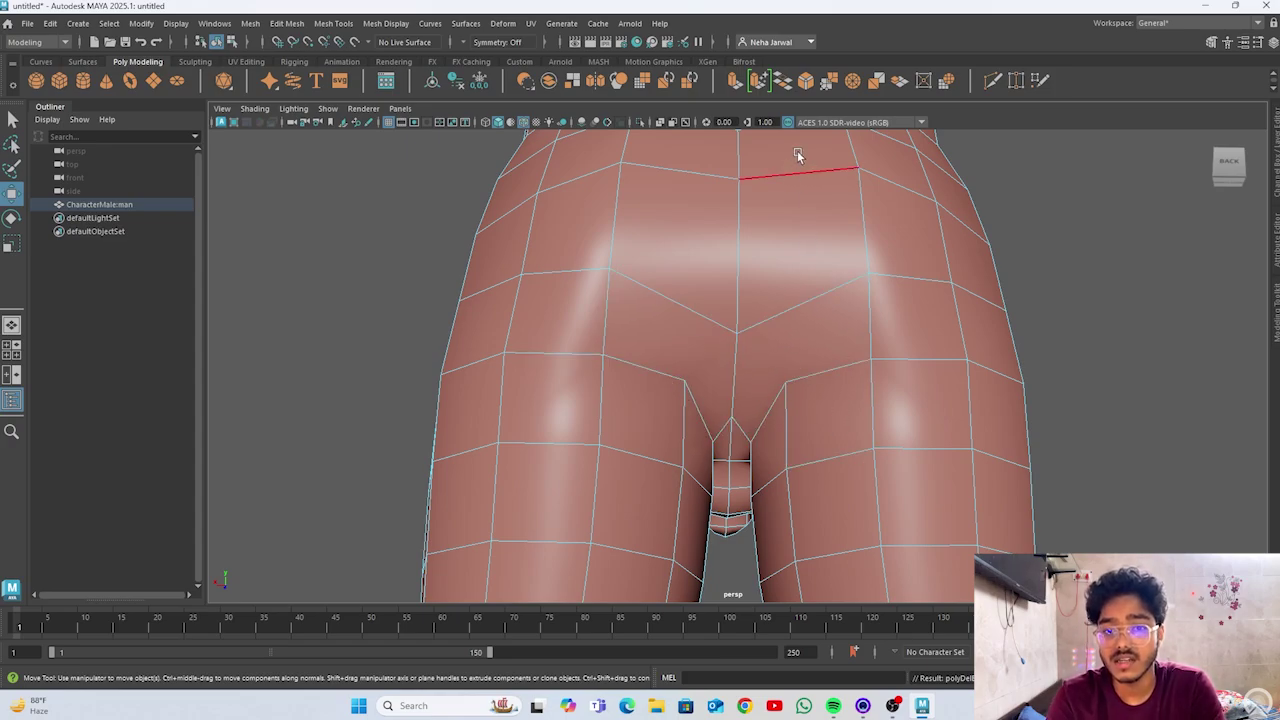
Step: Recut the two diagonal edges from the central buttock vertex to both inner-thigh corner vertices with the Multi-Cut tool
left_click(990, 84)
left_click(737, 333)
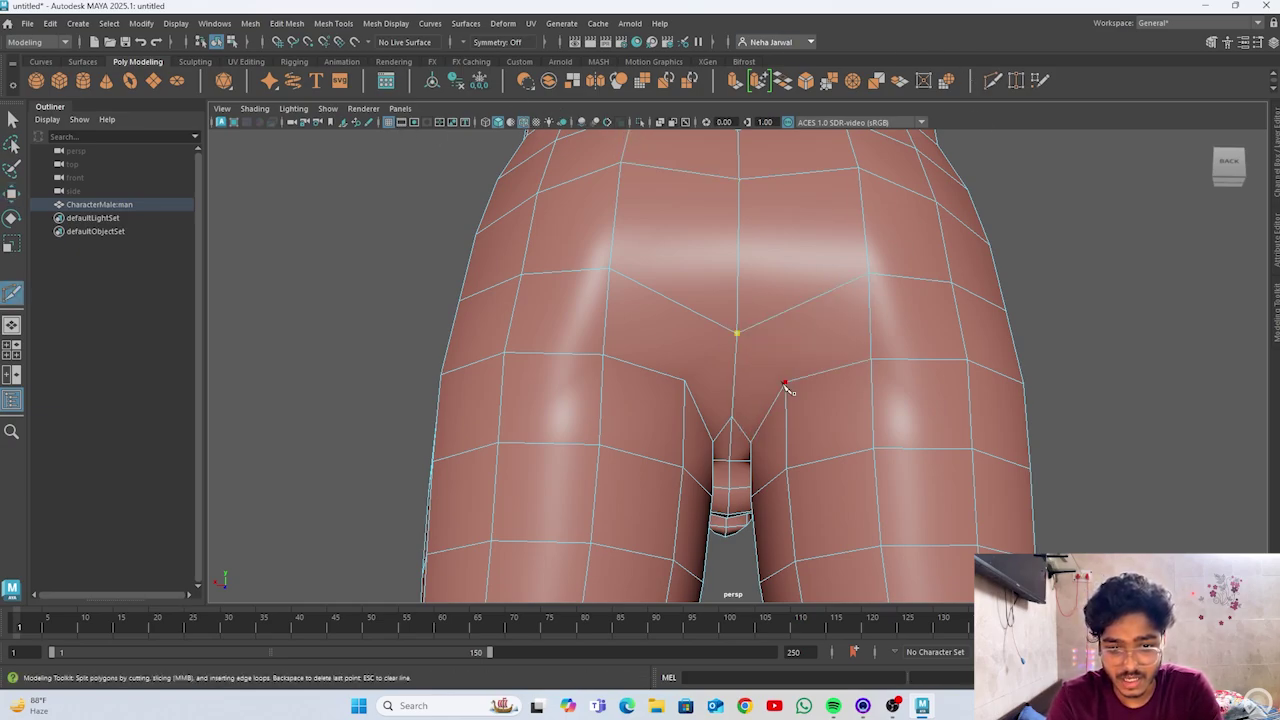
left_click(785, 383)
key("Return")
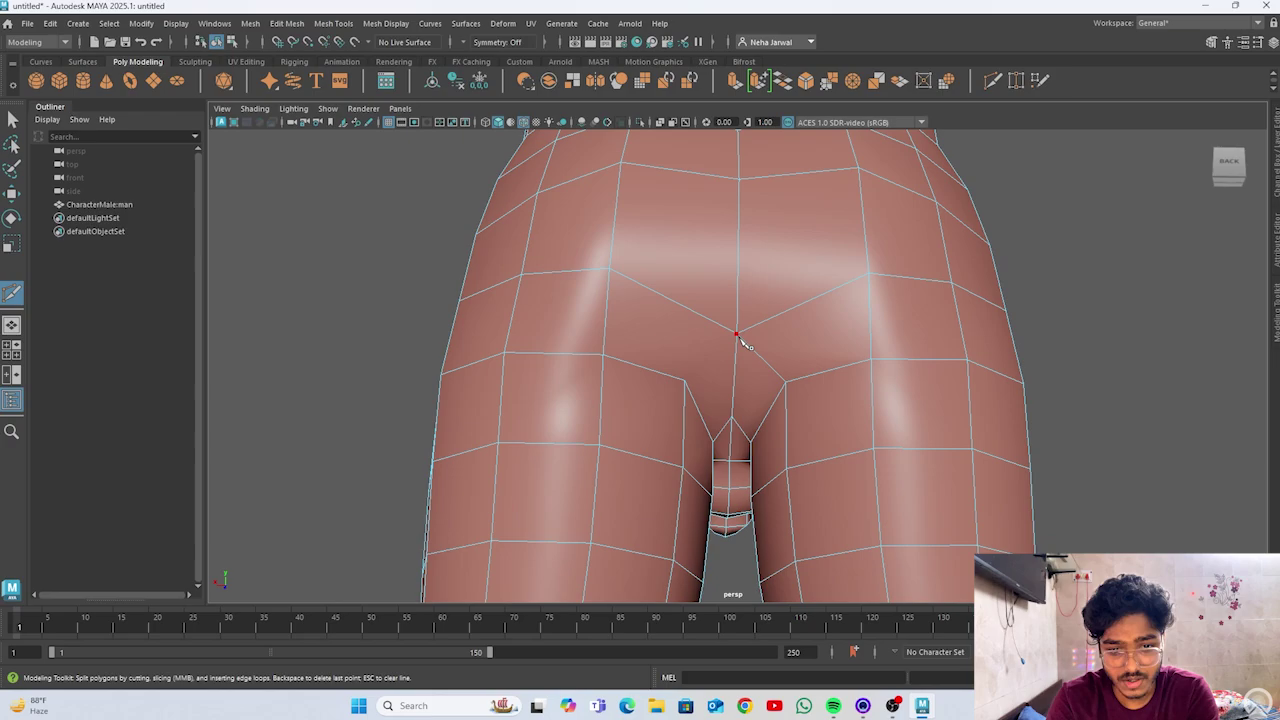
left_click(686, 381)
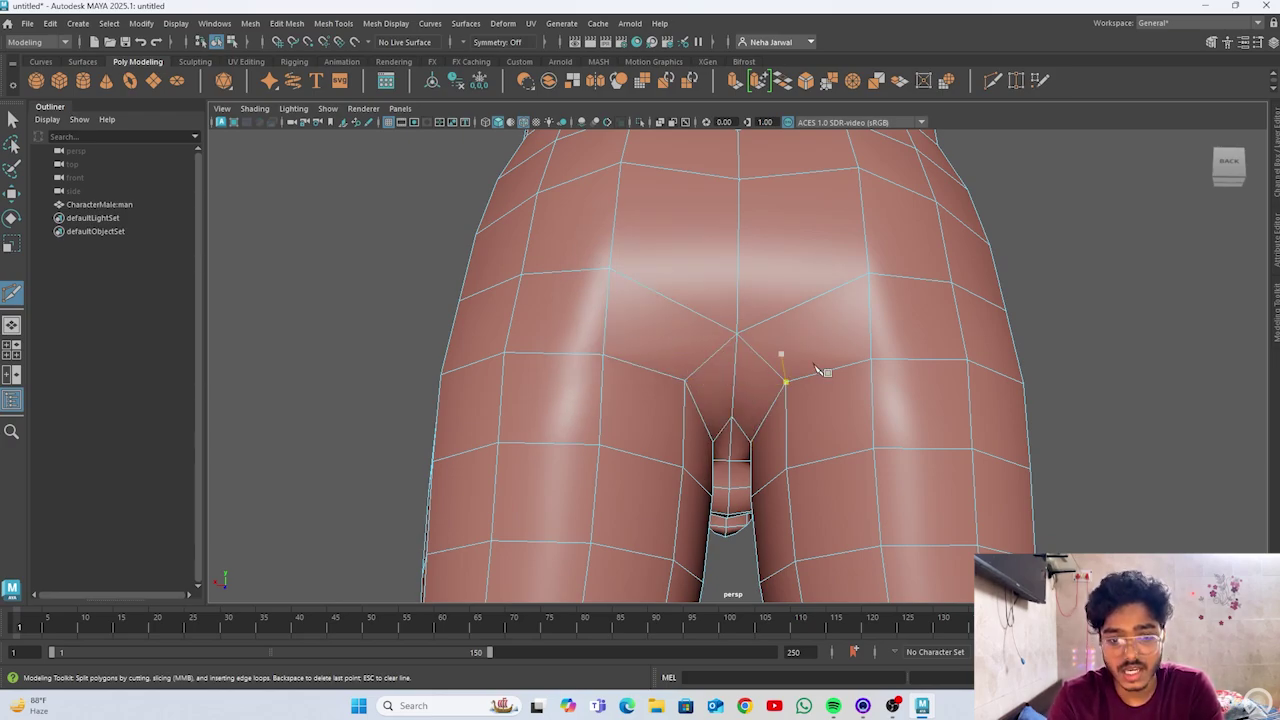
Step: Review the man model's whole-body wireframe from the front
scroll(818, 371, "down", 10)
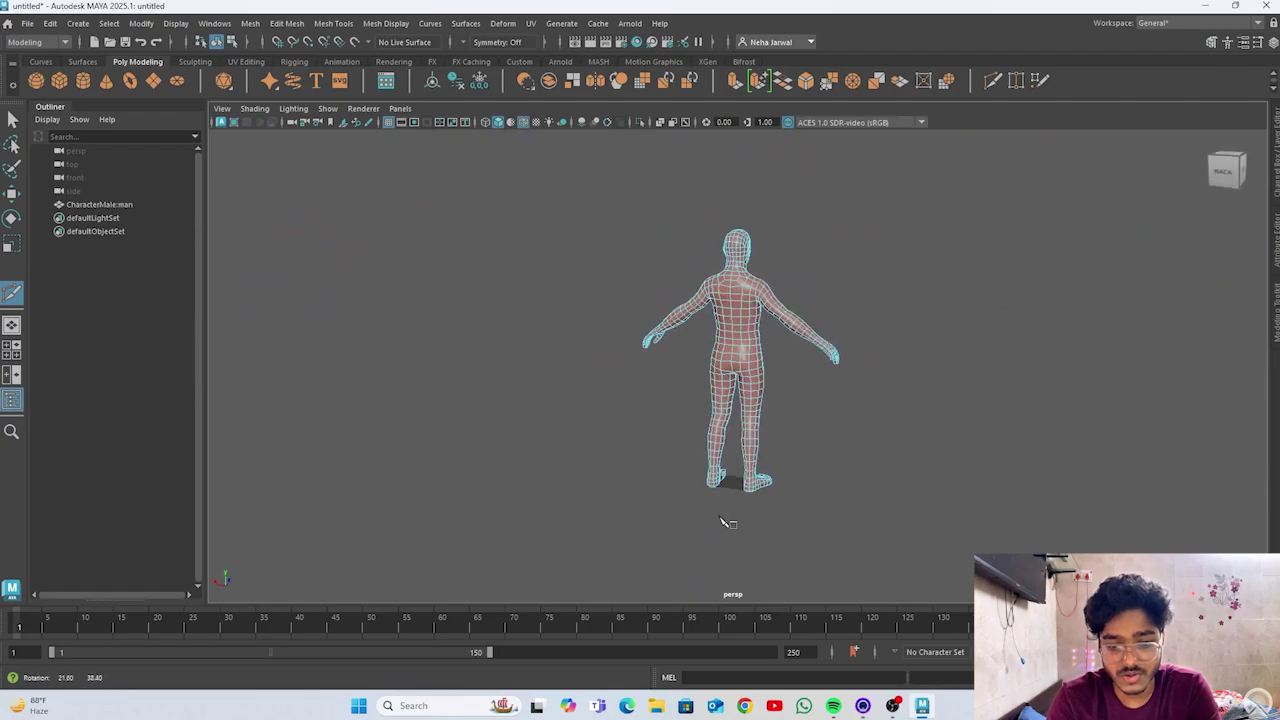
left_click_drag(728, 522, 580, 443, "alt")
right_click_drag(580, 443, 800, 400, "alt")
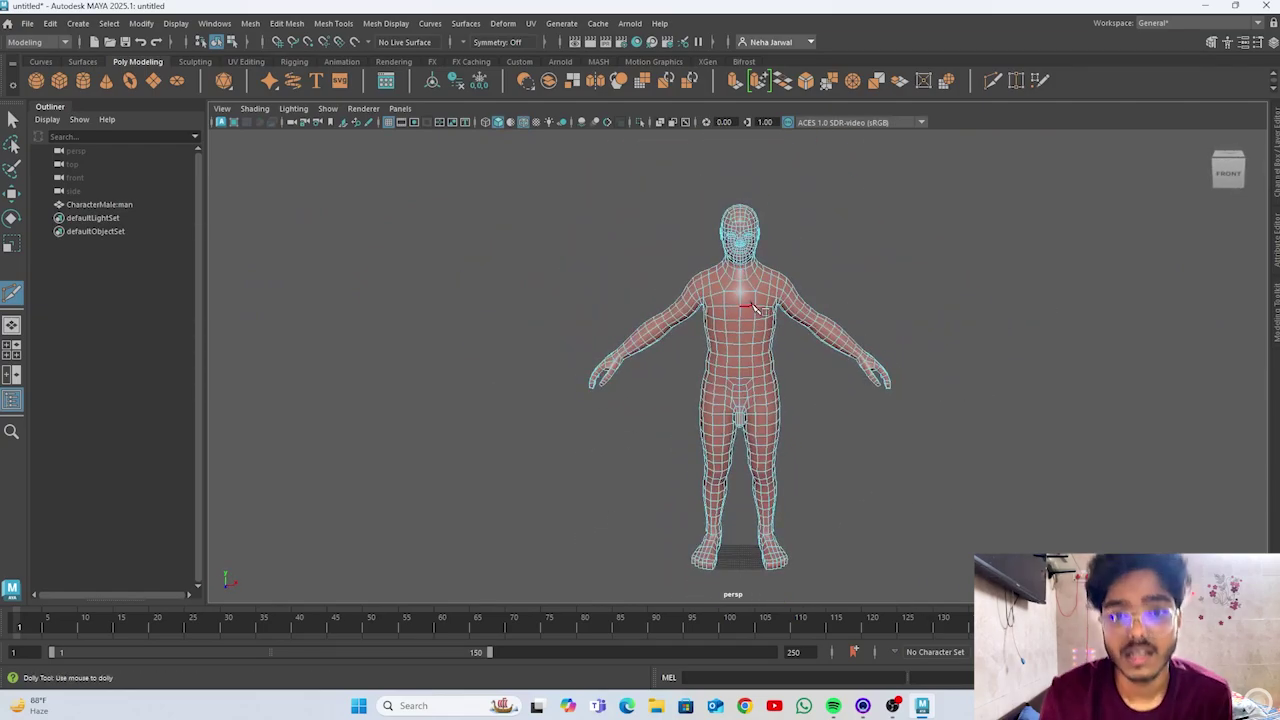